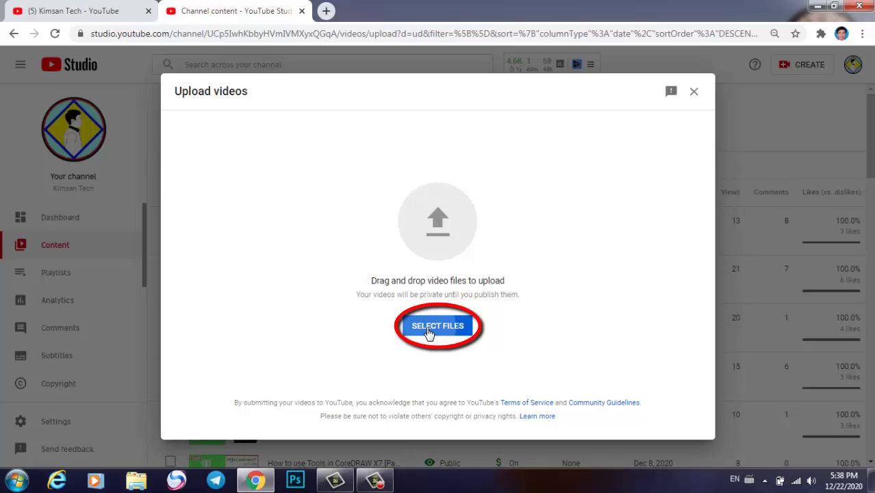
# Browse for a video to upload in the Power Point folder under D:, Record Video FB, Video for post youtube.
pyautogui.click(429, 331)
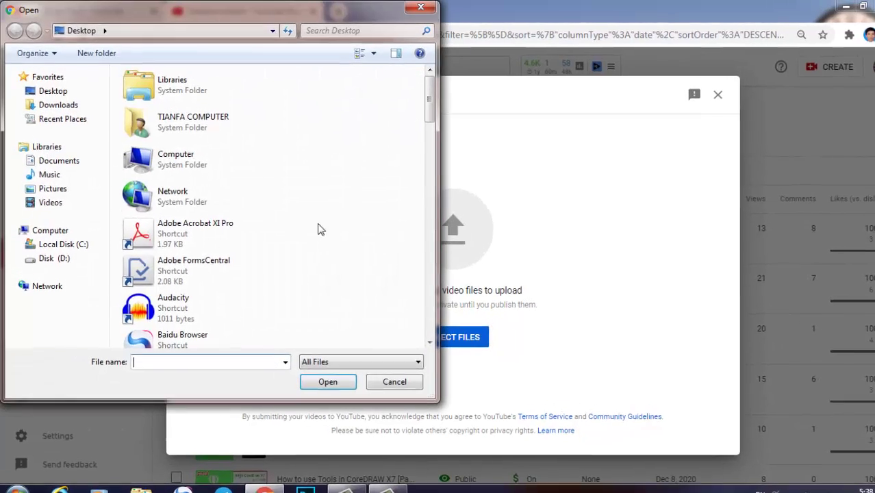
pyautogui.moveTo(488, 123); pyautogui.dragTo(490, 156)
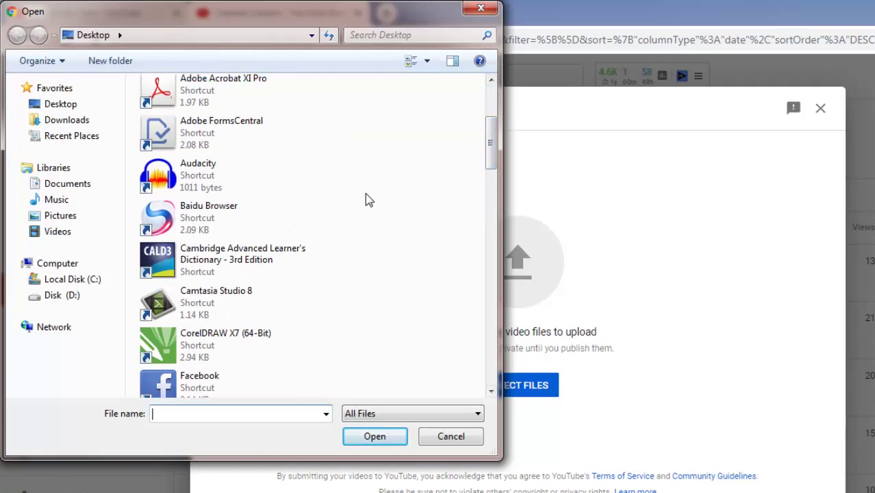
pyautogui.click(71, 295)
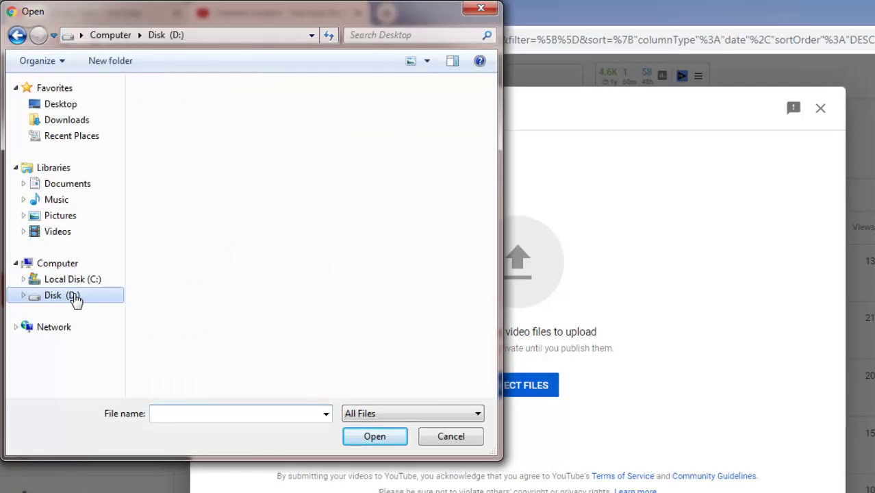
pyautogui.scroll(-3, 231, 254)
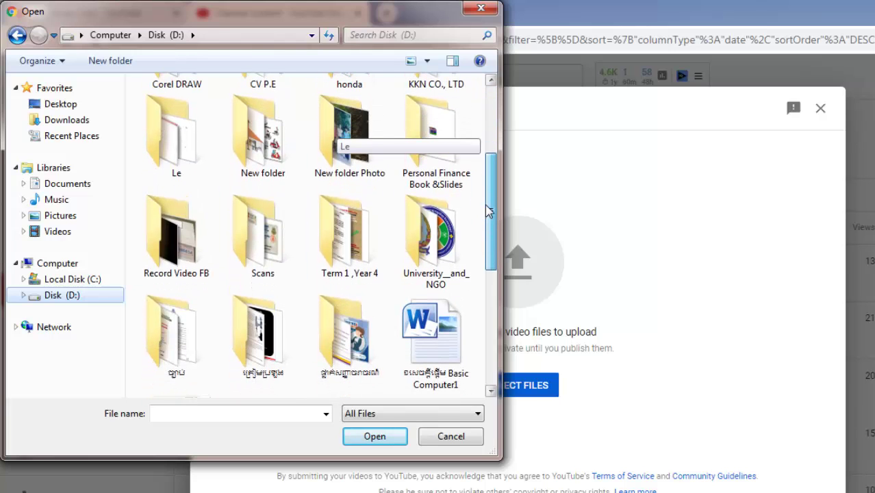
pyautogui.doubleClick(200, 263)
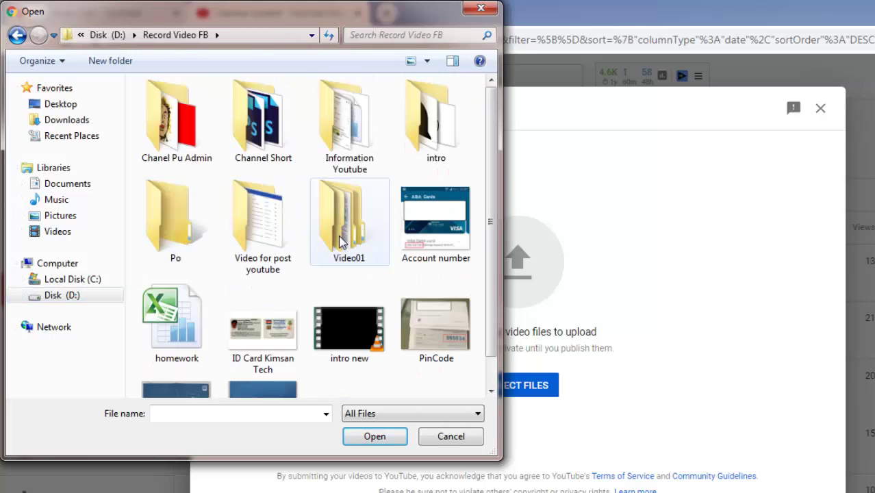
pyautogui.doubleClick(267, 236)
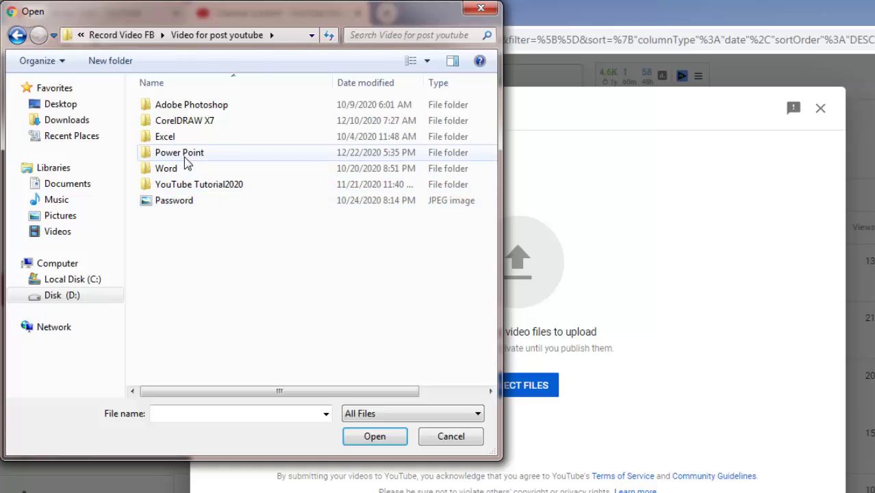
pyautogui.click(220, 157)
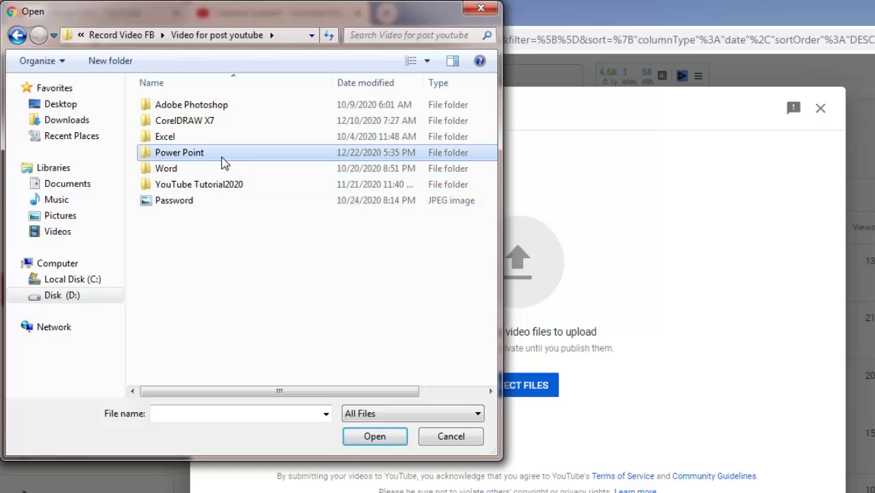
pyautogui.doubleClick(223, 161)
# Upload the video file "Lesson85 How to create animated with Powerpoint".
pyautogui.scroll(-5, 411, 113)
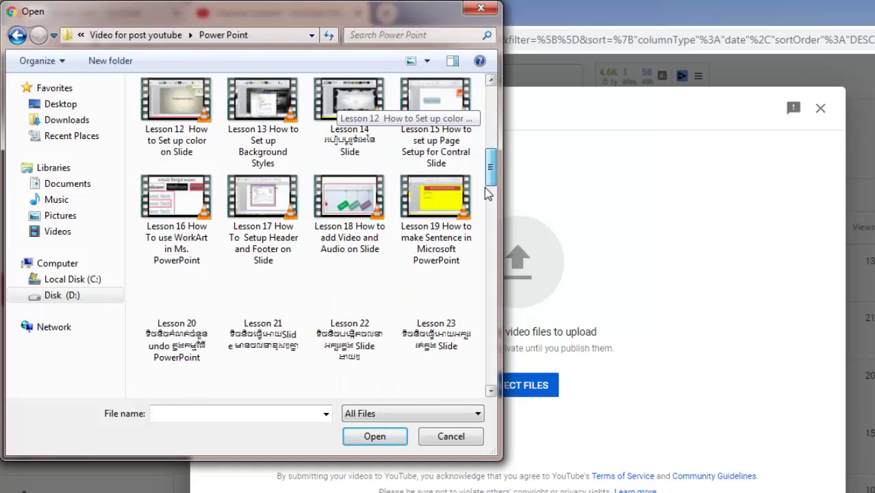
pyautogui.moveTo(490, 219); pyautogui.dragTo(493, 373)
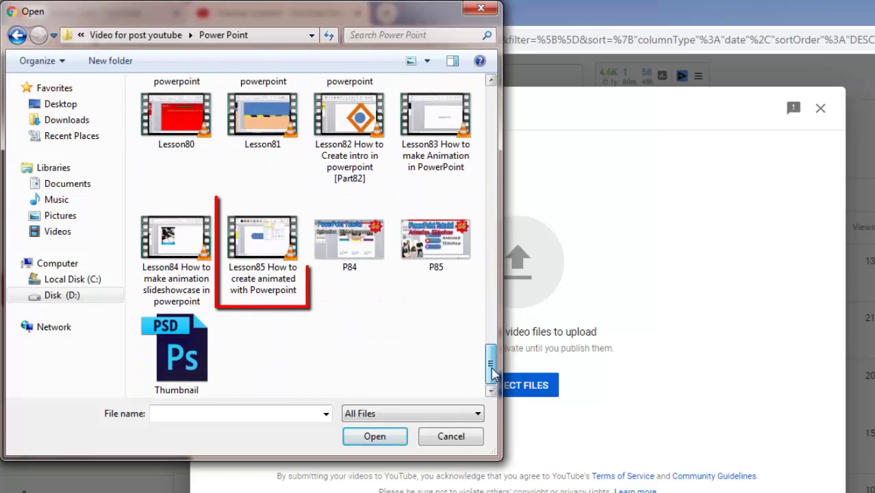
pyautogui.click(257, 246)
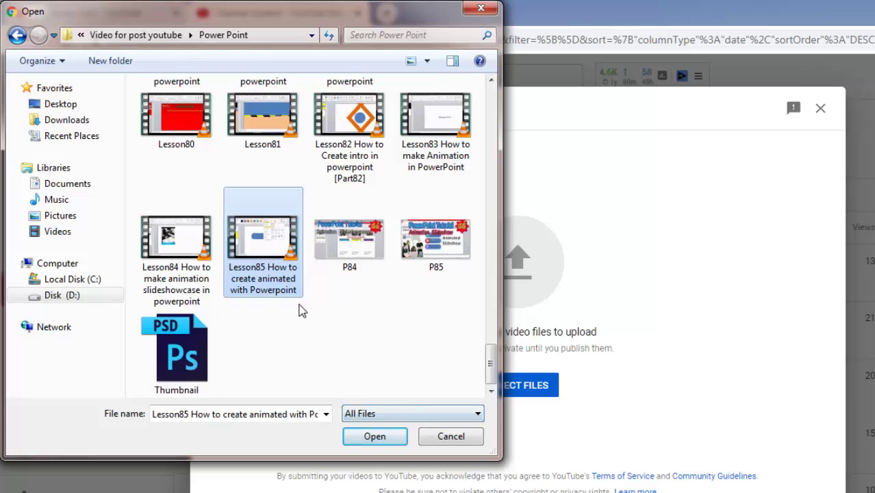
pyautogui.click(375, 436)
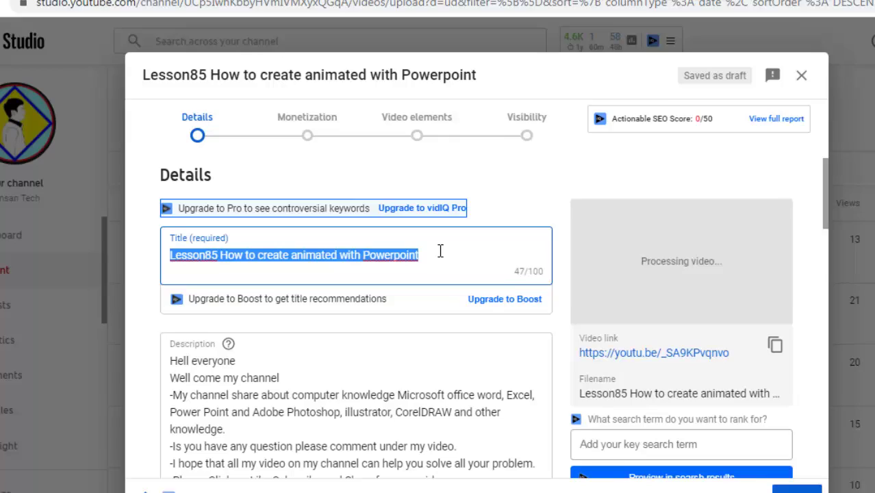
# Remove the "Lesson85" prefix from the video title so it starts with "How to create".
pyautogui.click(440, 251)
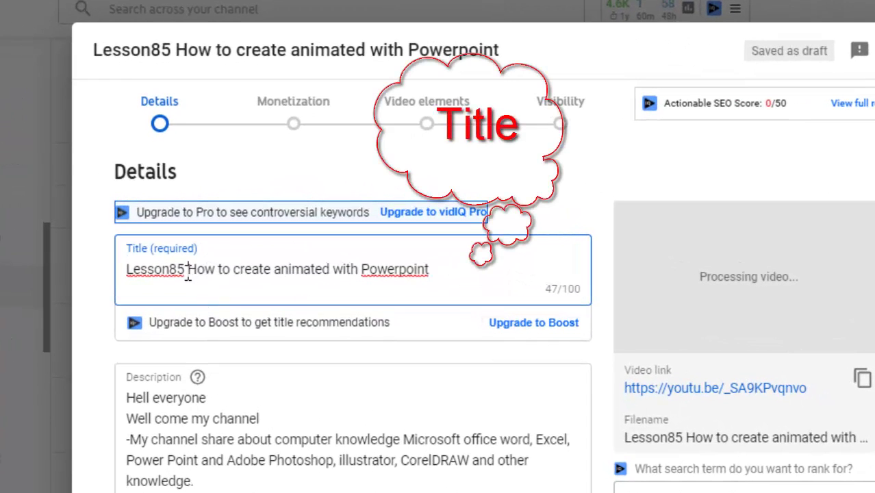
pyautogui.click(188, 272)
pyautogui.press('BackSpace')
pyautogui.press('BackSpace')
pyautogui.press('BackSpace')
pyautogui.press('BackSpace')
pyautogui.press('BackSpace')
pyautogui.press('BackSpace')
pyautogui.press('BackSpace')
pyautogui.press('BackSpace')
pyautogui.press('BackSpace')
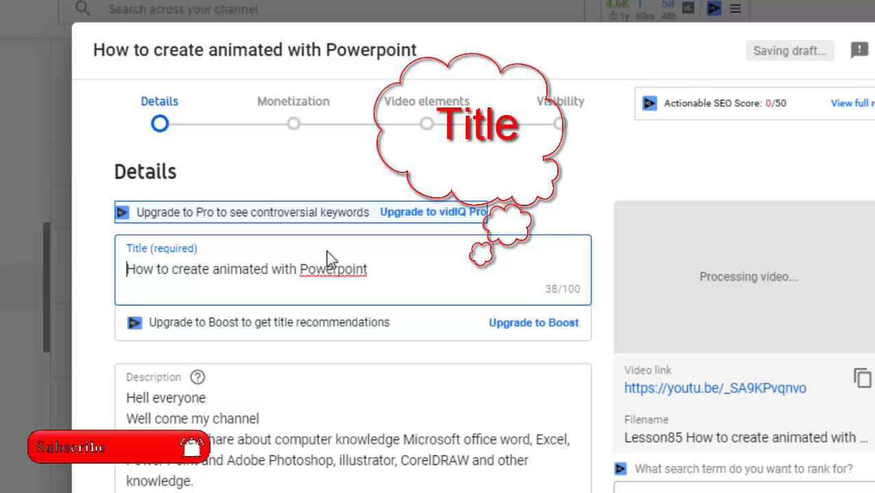
# Correct the title's spelling to "PowerPoint" and append "essay [Part 85]".
pyautogui.rightClick(350, 278)
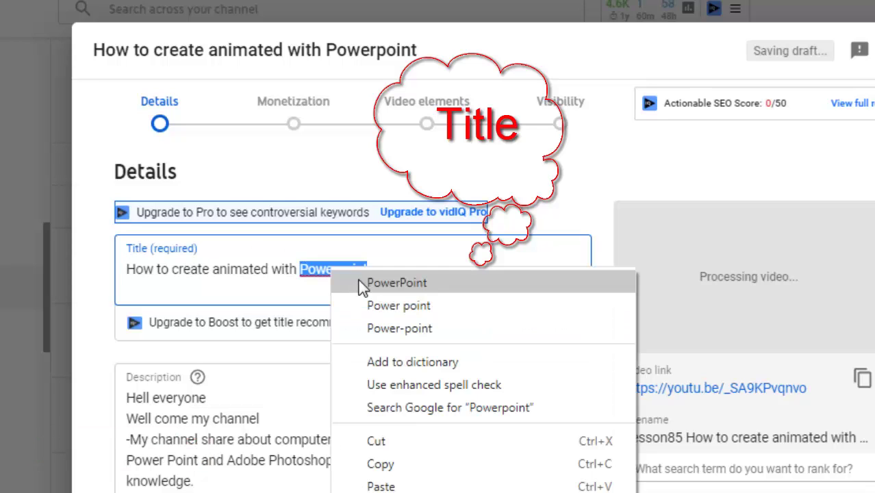
pyautogui.click(362, 283)
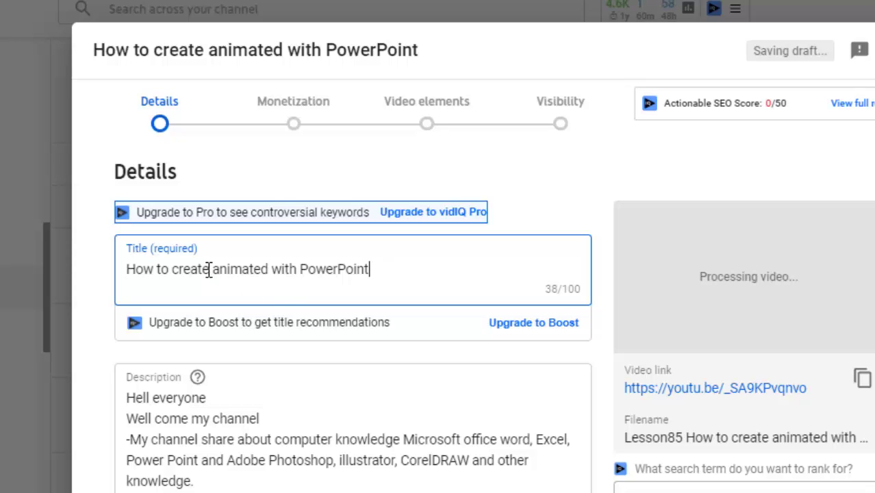
pyautogui.write('essay [Part 85]')
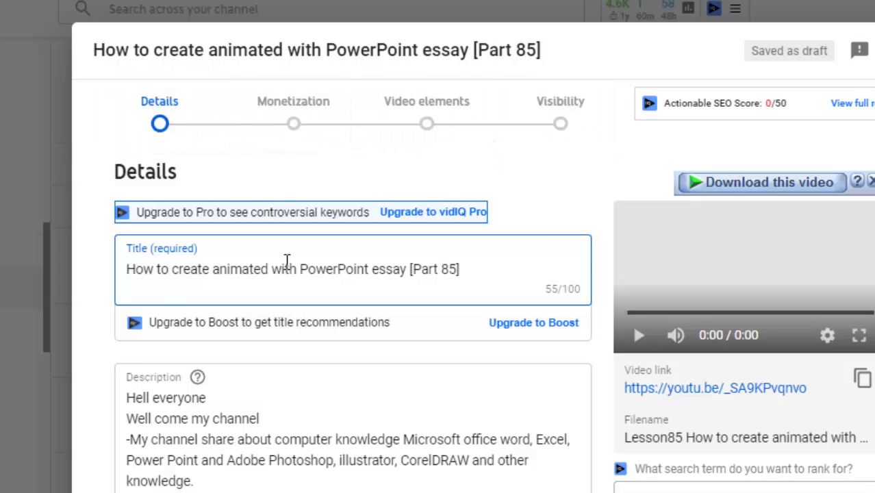
# Replace the #SubscribeNow hashtag in the video description with #PowerPoint.
pyautogui.scroll(-3, 287, 261)
pyautogui.scroll(2, 289, 211)
pyautogui.scroll(-2, 323, 289)
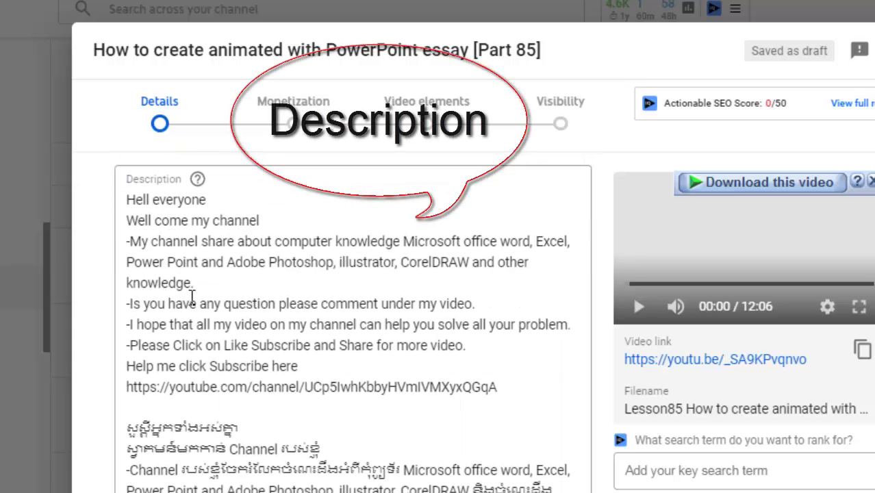
pyautogui.scroll(-2, 194, 365)
pyautogui.scroll(-5, 210, 342)
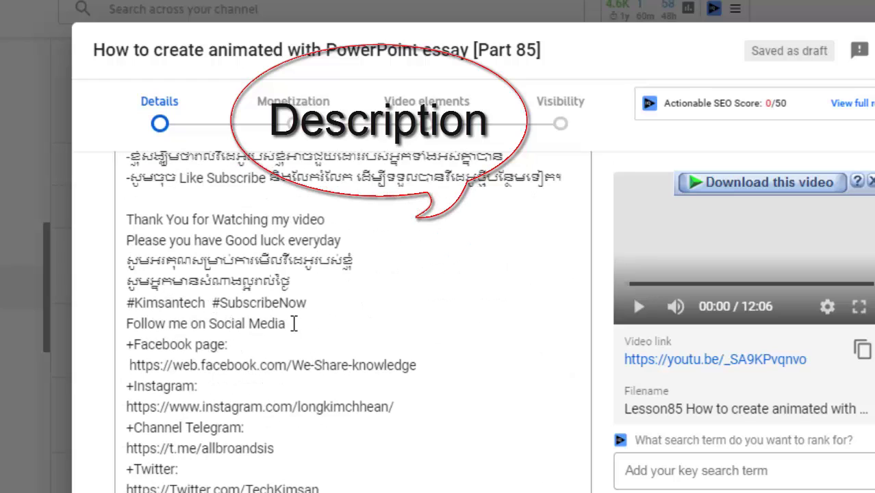
pyautogui.moveTo(309, 301); pyautogui.dragTo(220, 304)
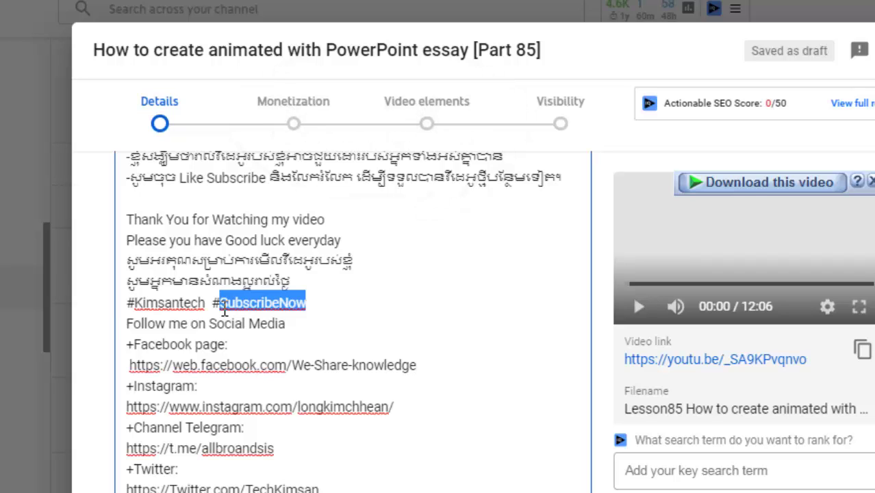
pyautogui.write('PowerPoint')
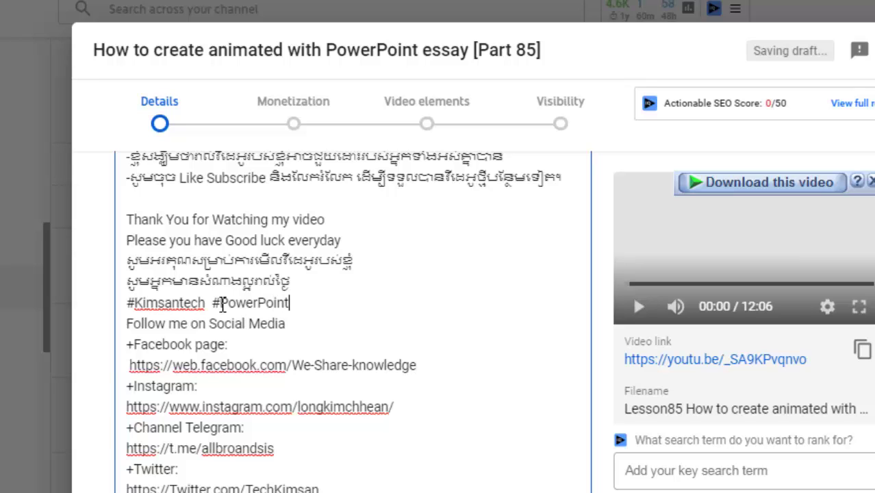
# Upload the image P85 from the Power Point folder as the video's thumbnail.
pyautogui.scroll(-4, 250, 306)
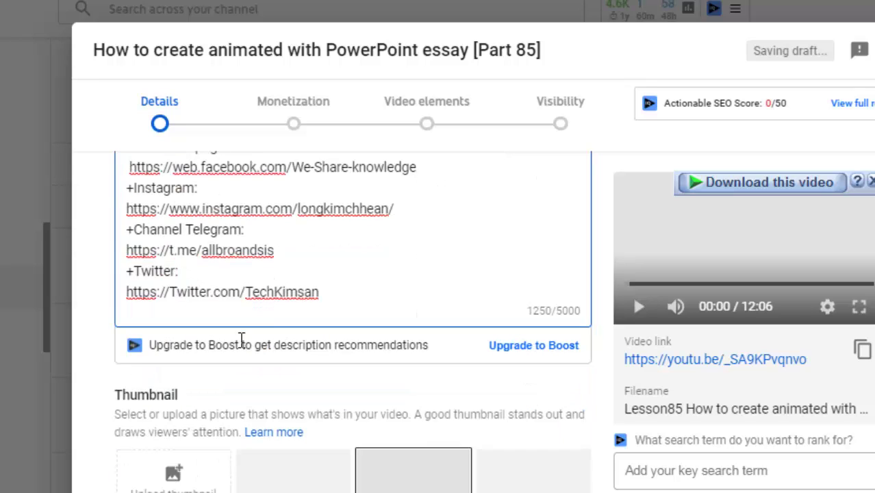
pyautogui.scroll(-3, 244, 308)
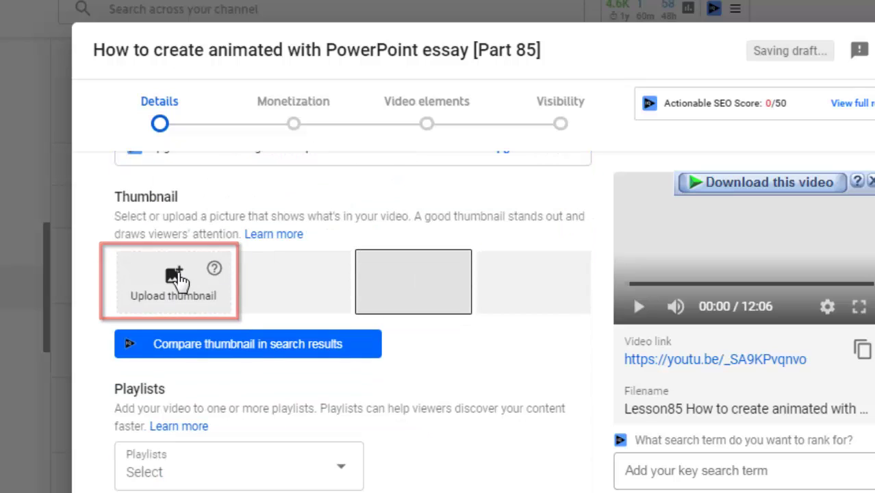
pyautogui.click(194, 291)
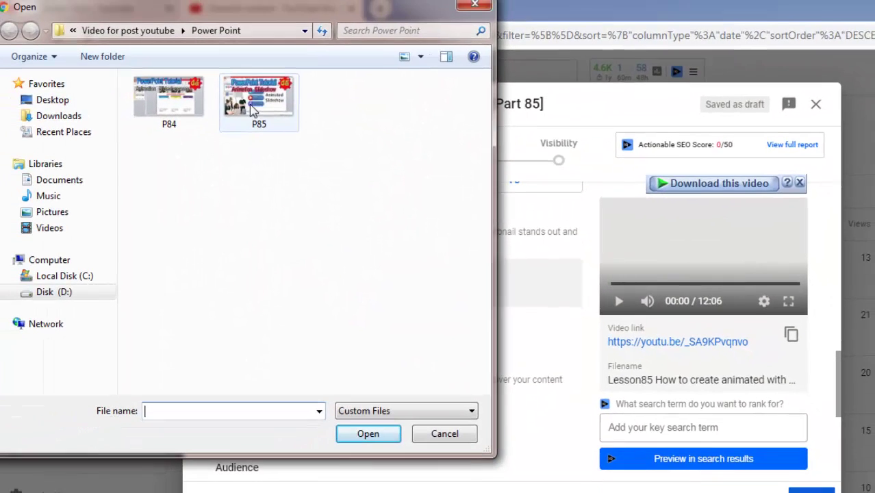
pyautogui.click(149, 78)
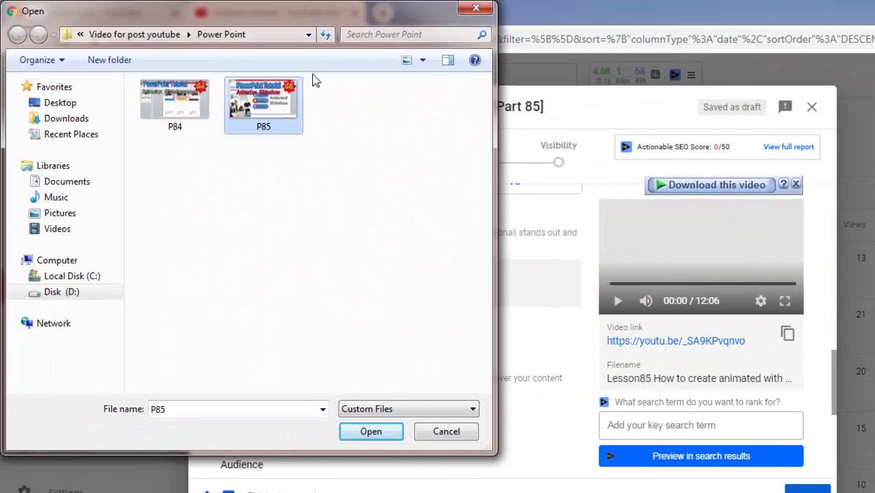
pyautogui.click(369, 430)
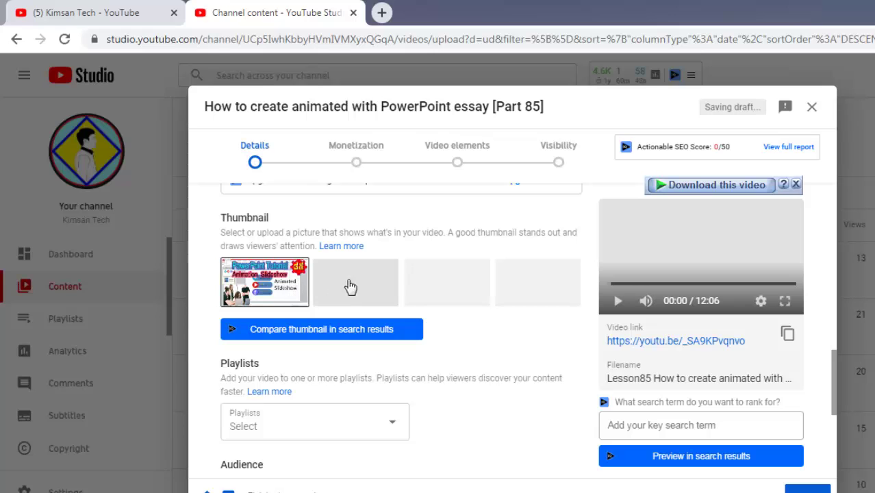
# Look through the available playlists without choosing one, and review the Audience setting for the video.
pyautogui.scroll(-1, 272, 302)
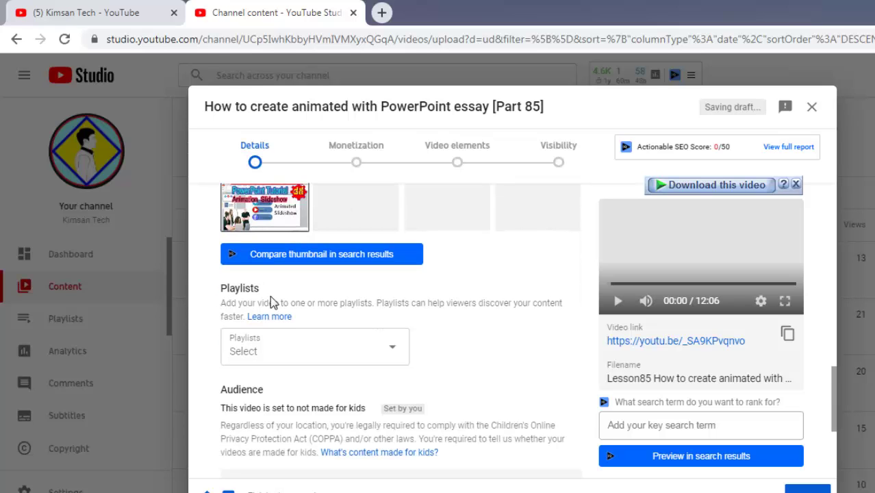
pyautogui.scroll(-2, 269, 294)
pyautogui.scroll(1, 270, 281)
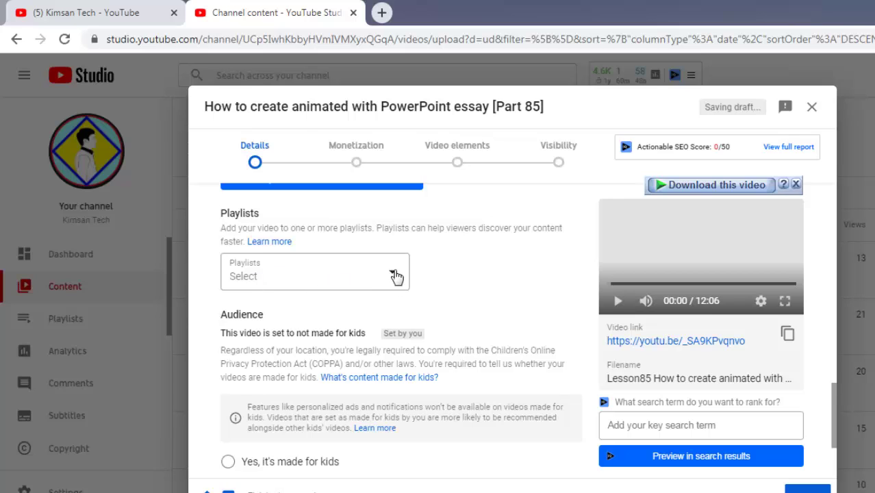
pyautogui.click(395, 275)
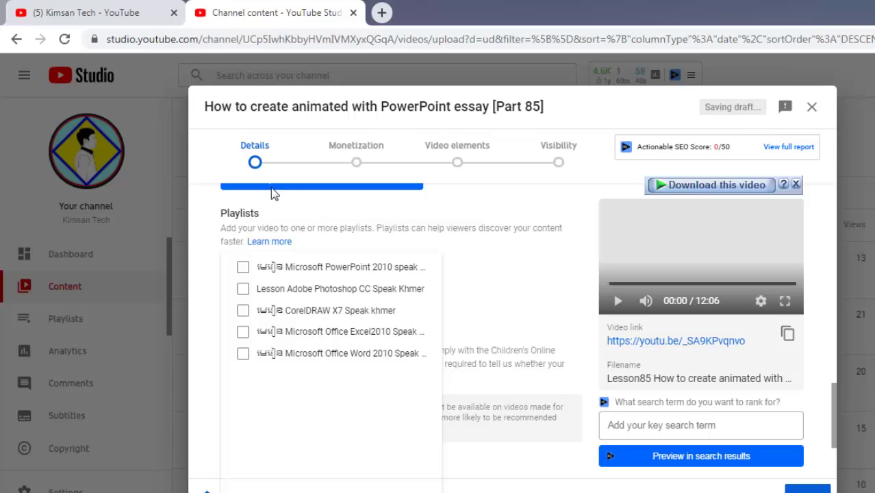
pyautogui.click(288, 209)
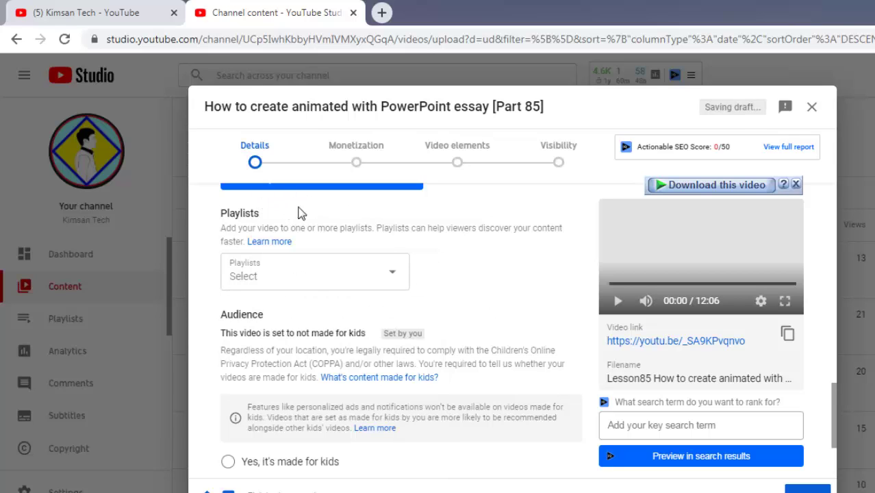
pyautogui.scroll(-3, 319, 295)
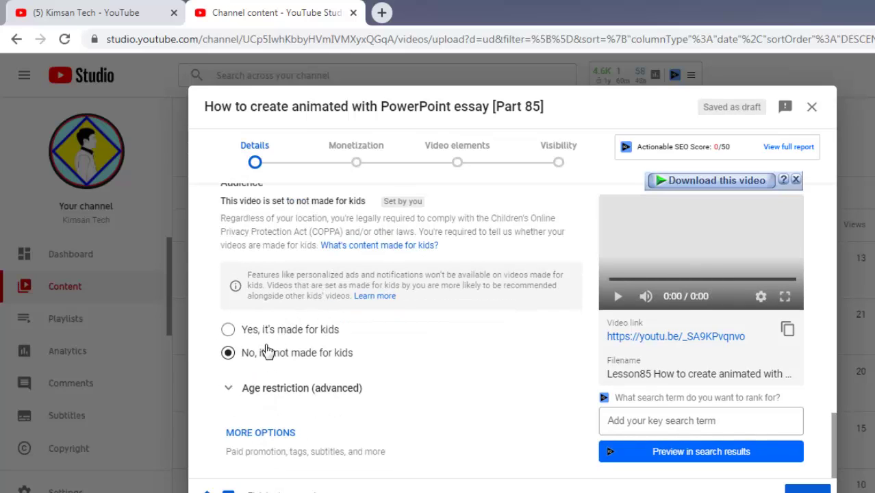
pyautogui.scroll(1, 280, 299)
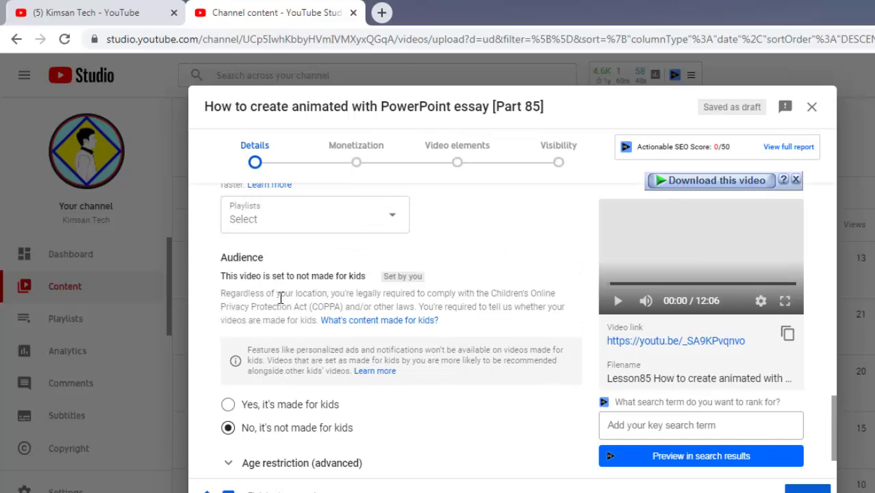
pyautogui.scroll(-1, 283, 299)
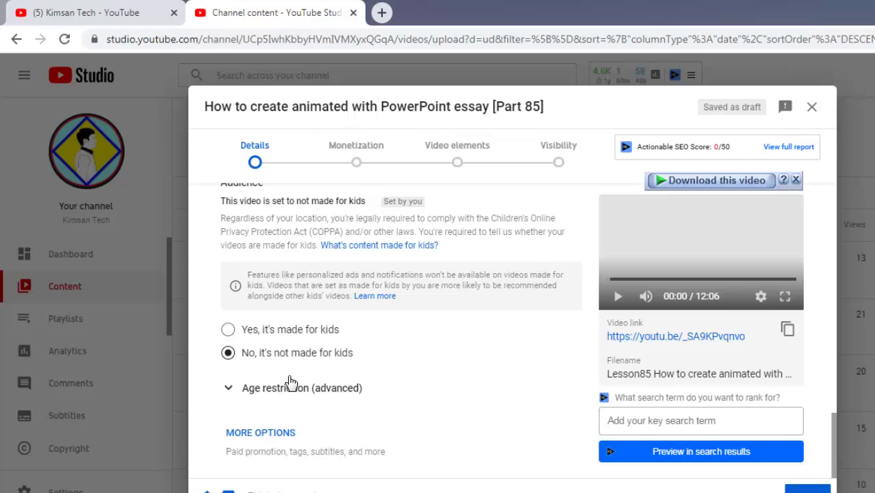
# Show the additional video detail options and place the cursor in the empty Tags field.
pyautogui.click(255, 434)
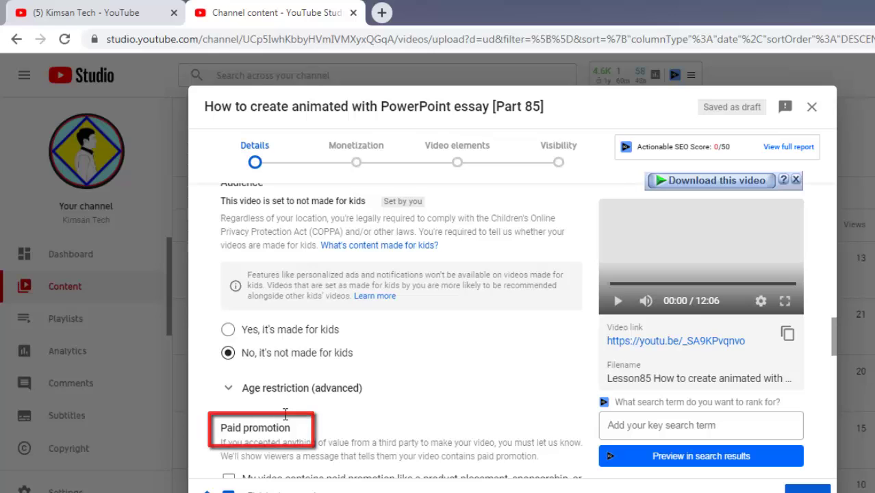
pyautogui.scroll(-4, 301, 314)
pyautogui.click(274, 325)
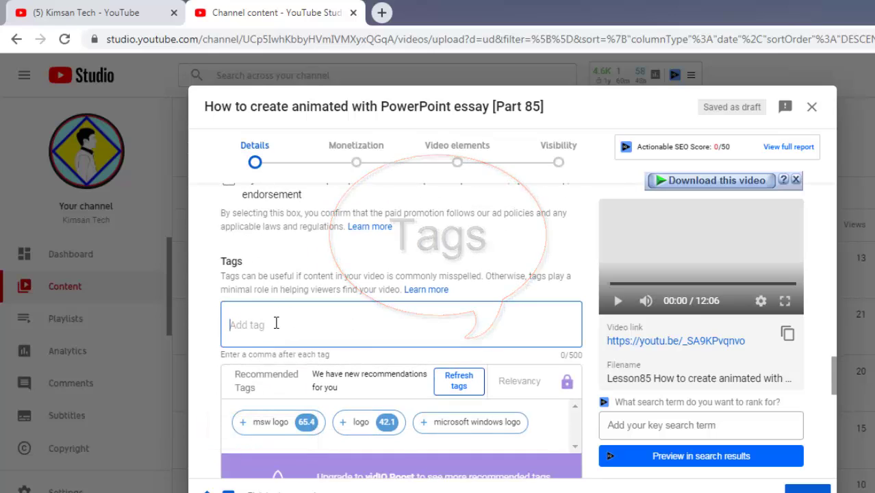
pyautogui.scroll(-2, 333, 328)
pyautogui.moveTo(306, 274)
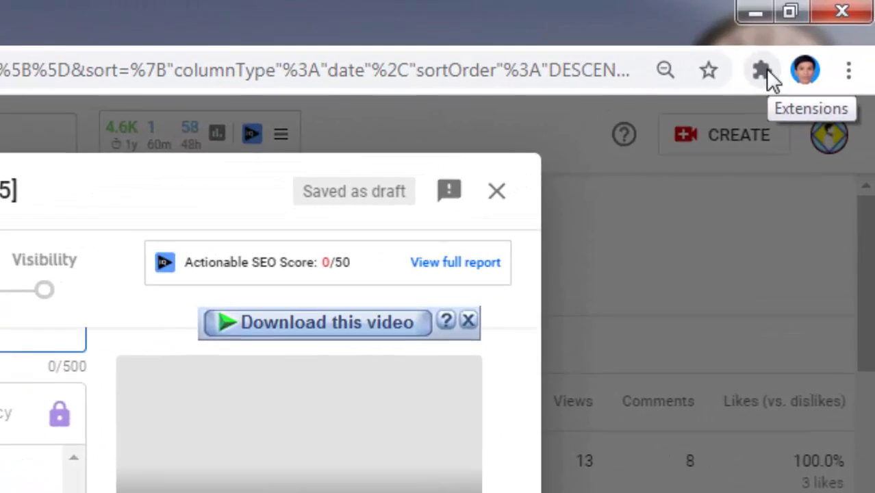
# Check the installed browser extensions for vidIQ Vision for YouTube and look over the recommended tags for the video.
pyautogui.click(812, 39)
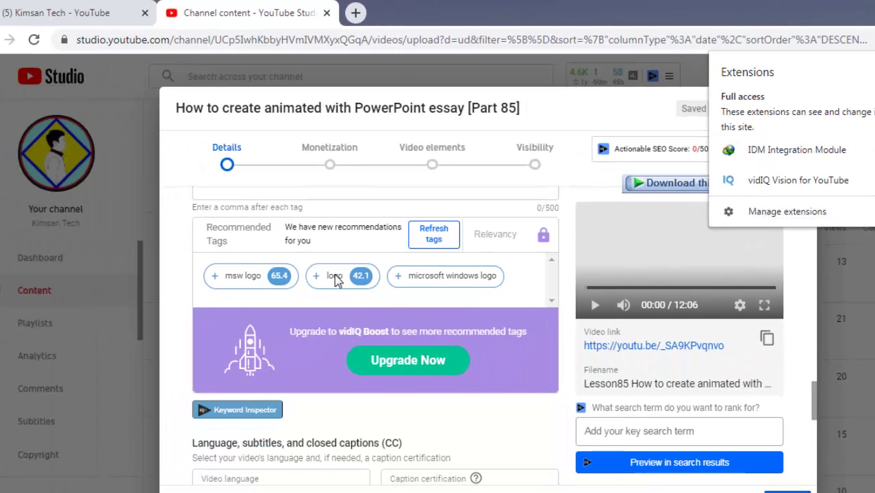
pyautogui.moveTo(336, 276)
pyautogui.scroll(3, 334, 270)
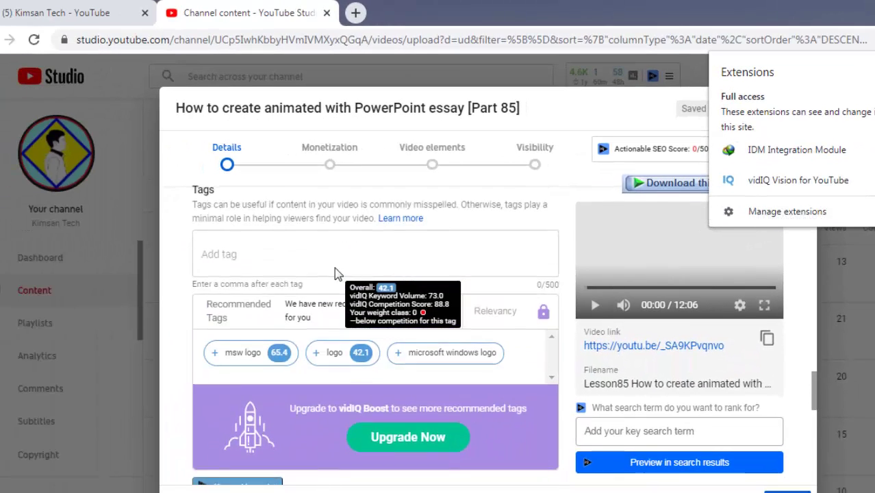
# Add Kimsan Tech and PowerPoint as the first two tags of the video.
pyautogui.click(310, 319)
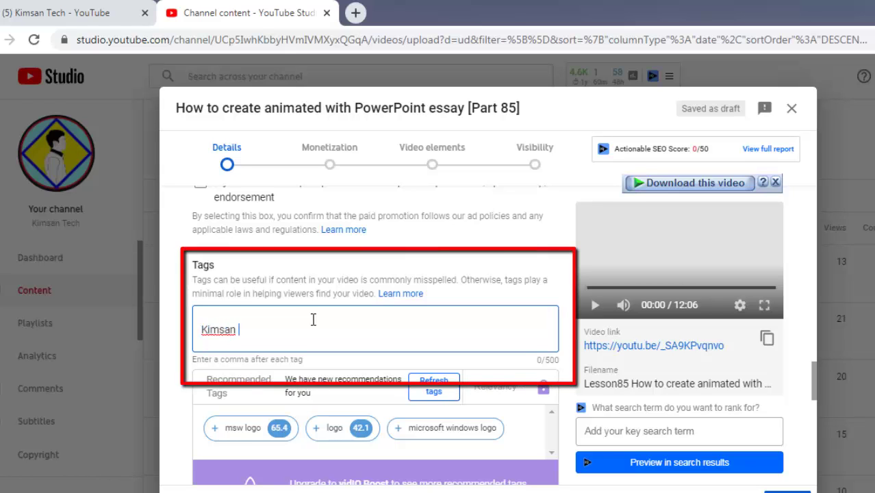
pyautogui.write('Kimsan Tech')
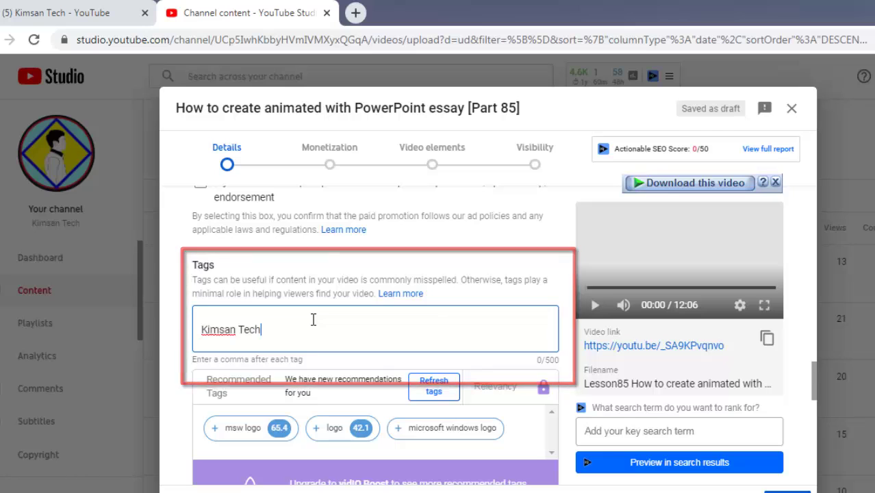
pyautogui.press('Return')
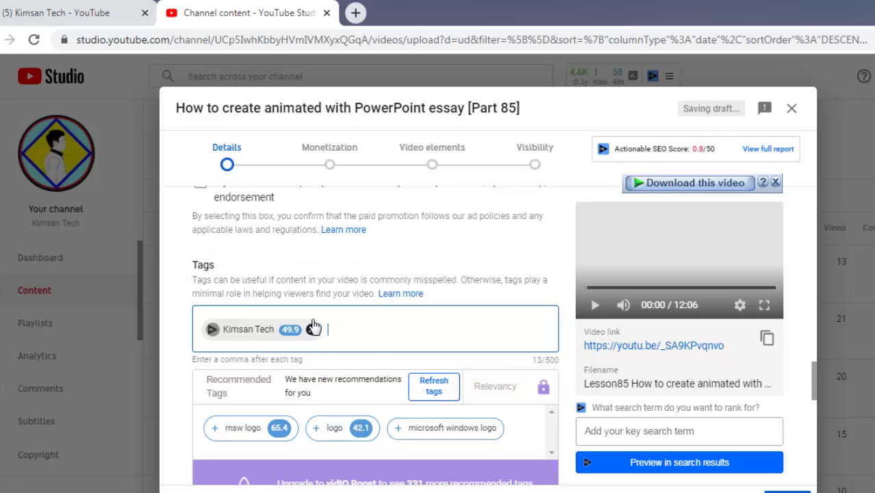
pyautogui.write('Power')
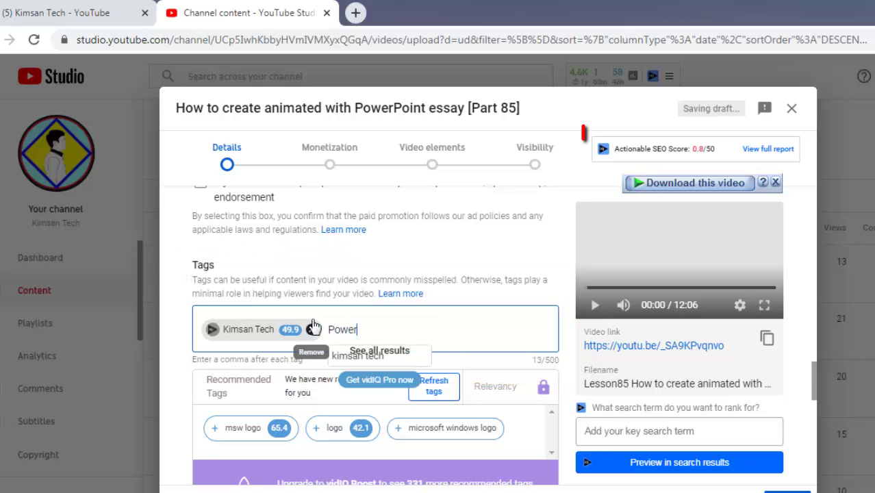
pyautogui.write('Point')
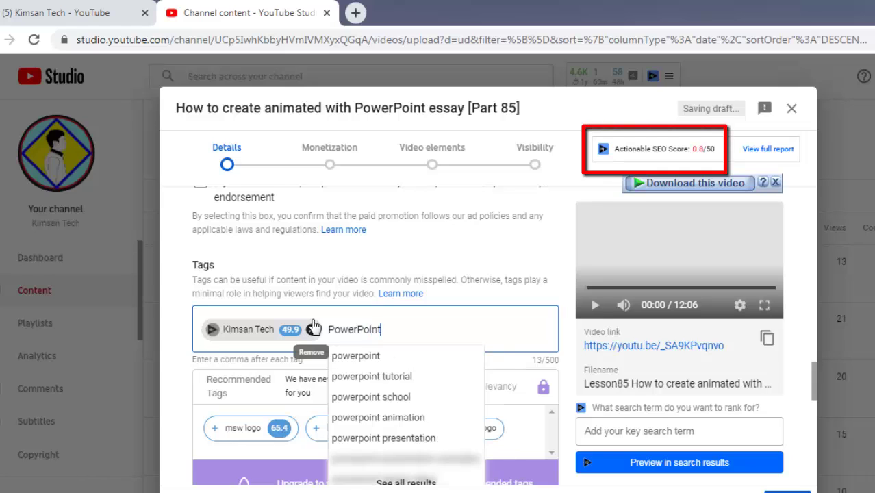
pyautogui.press('Return')
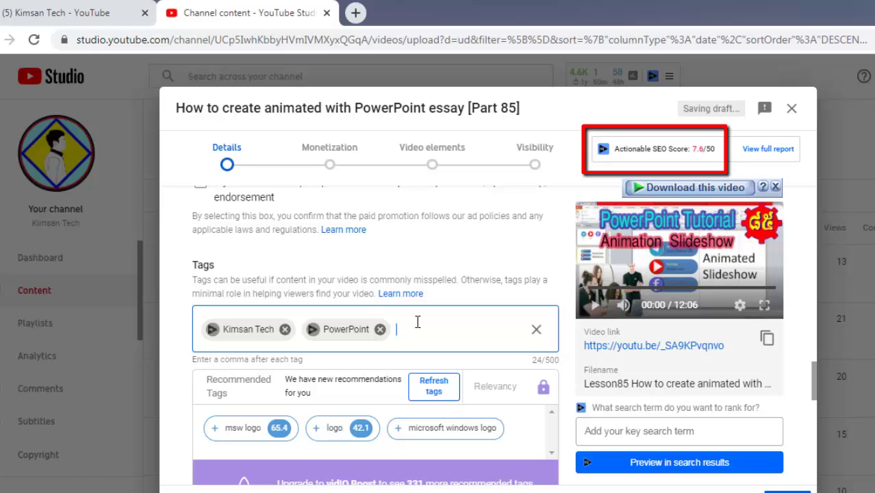
# Add the suggested tags animation and slideshow to the video's tags.
pyautogui.write('Anima')
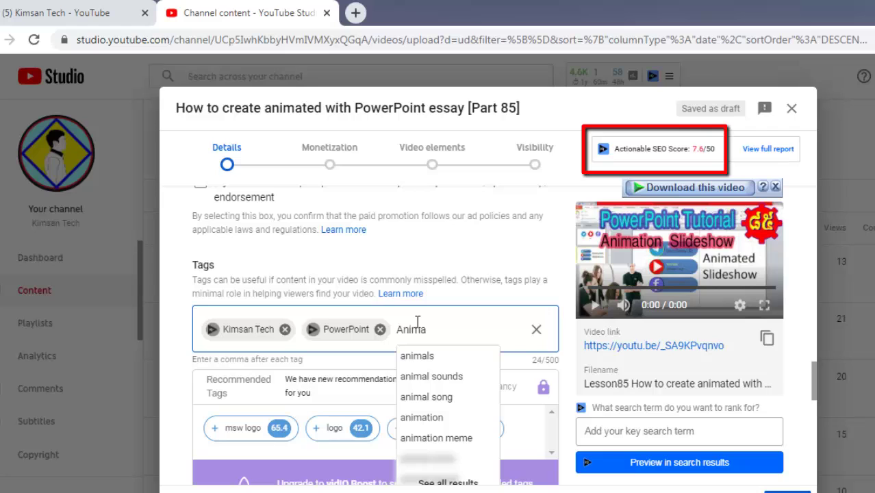
pyautogui.click(429, 417)
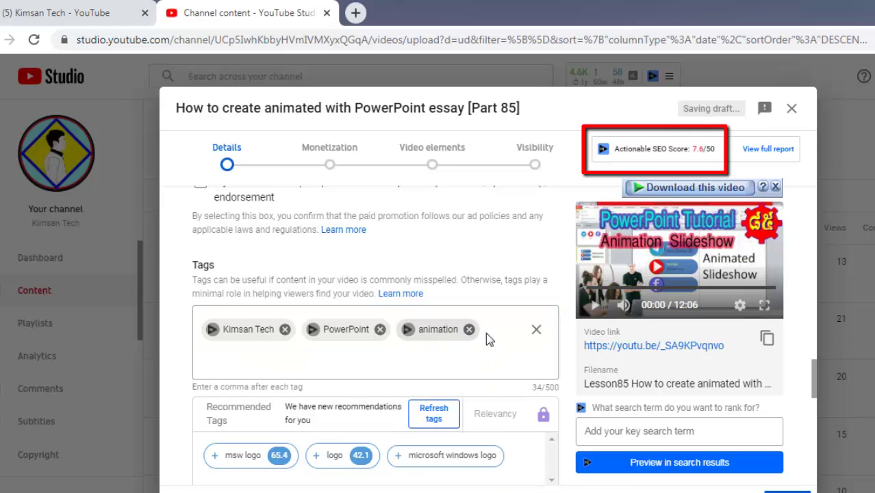
pyautogui.click(447, 349)
pyautogui.write('Slide')
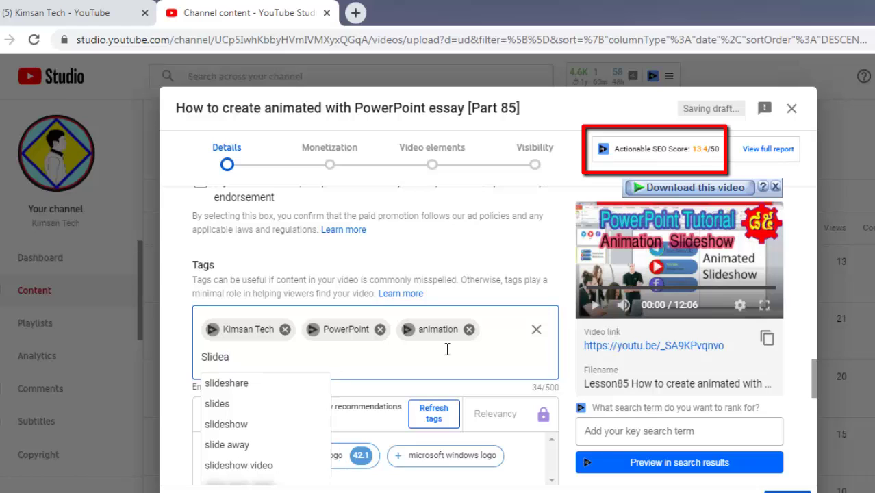
pyautogui.write('show')
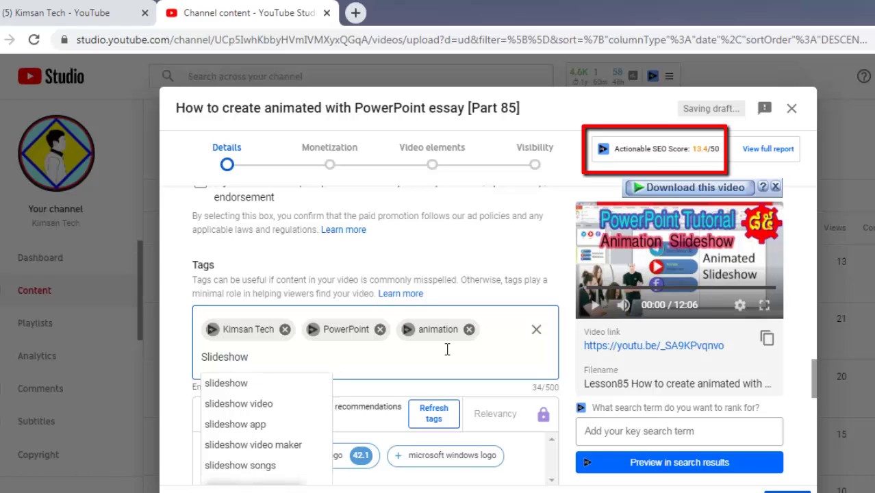
pyautogui.click(253, 386)
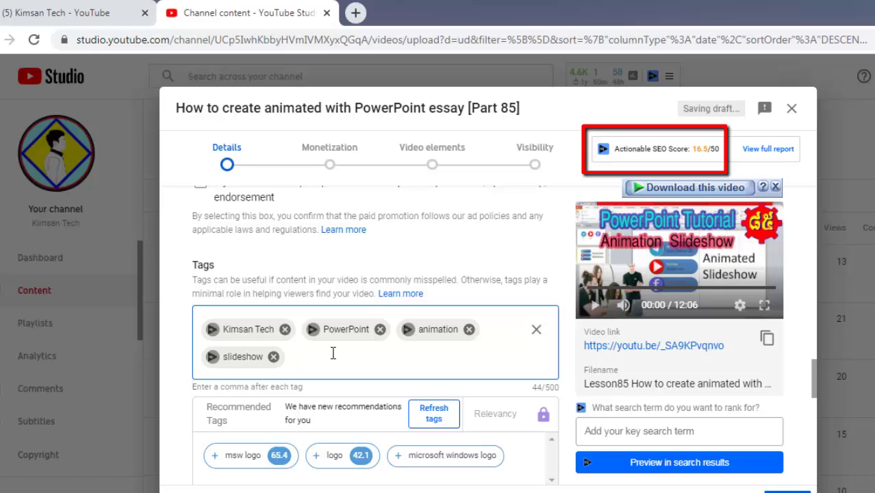
# Add the suggested tags powerpoint tutorial and powerpoint presentation to the video's tags.
pyautogui.write('PowerPoit')
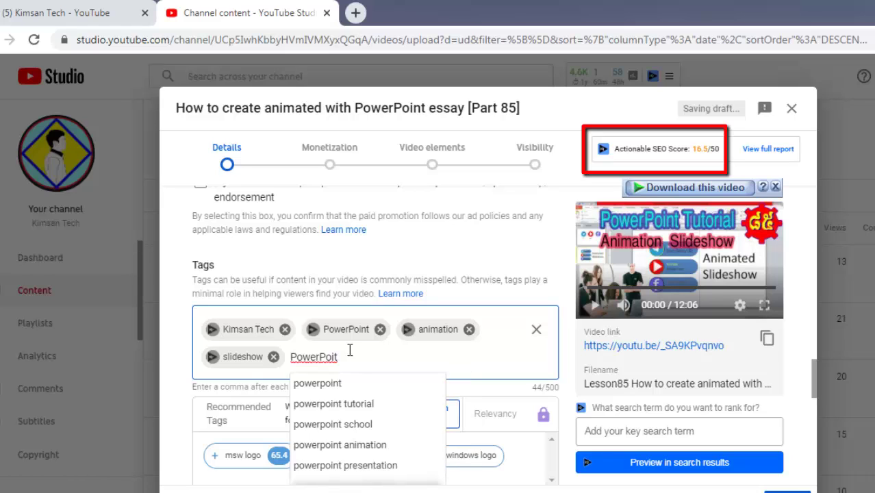
pyautogui.click(339, 404)
pyautogui.click(433, 361)
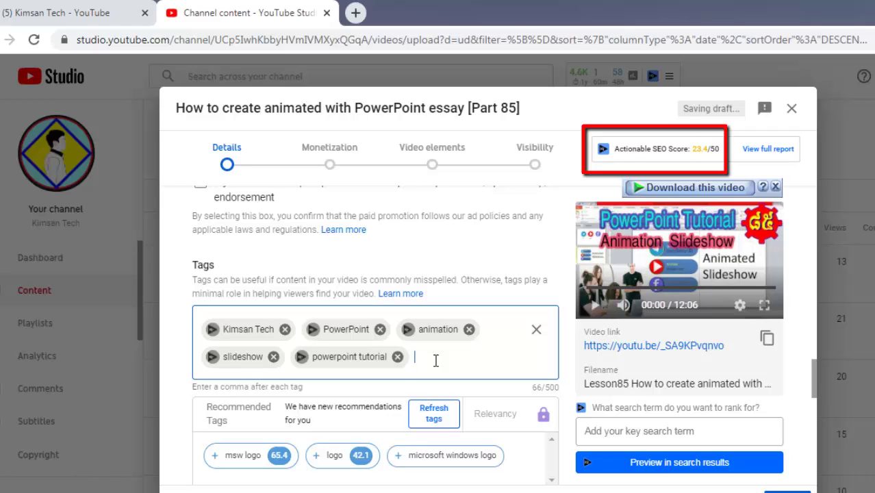
pyautogui.write('Po')
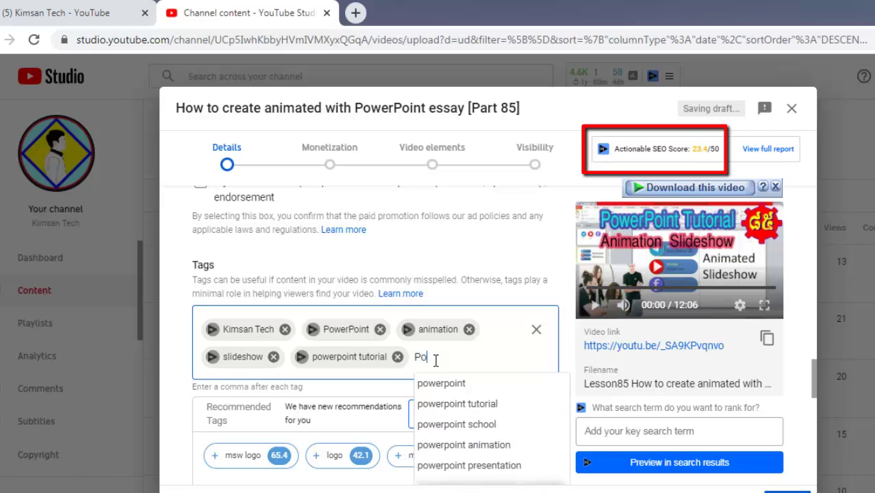
pyautogui.write('werPoi')
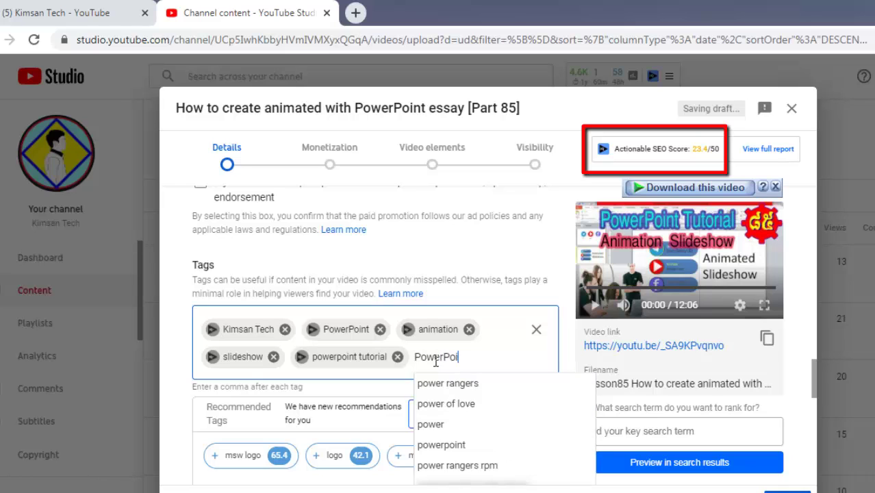
pyautogui.write('nt presenta')
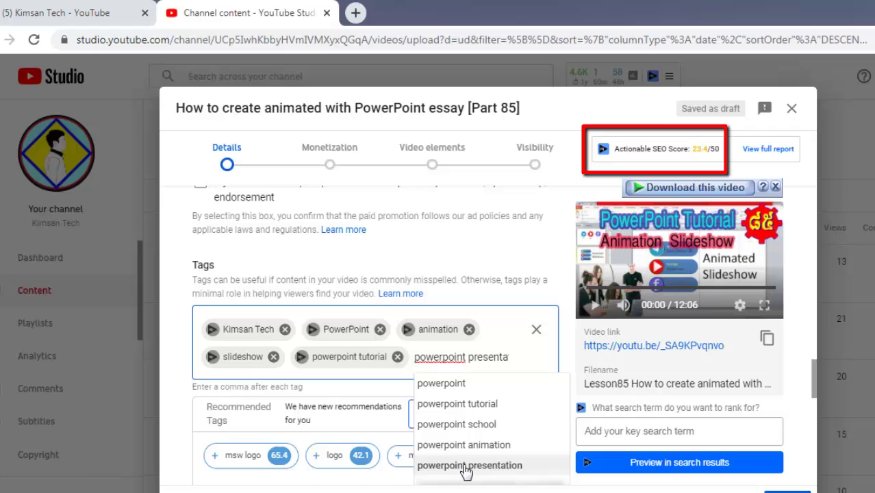
pyautogui.click(469, 470)
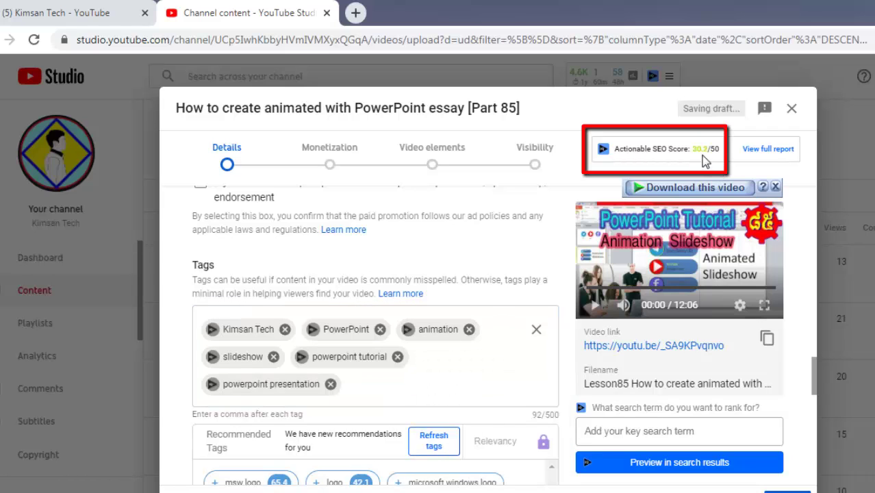
# Add the suggested tag powerpoint school to the video's tags.
pyautogui.click(368, 380)
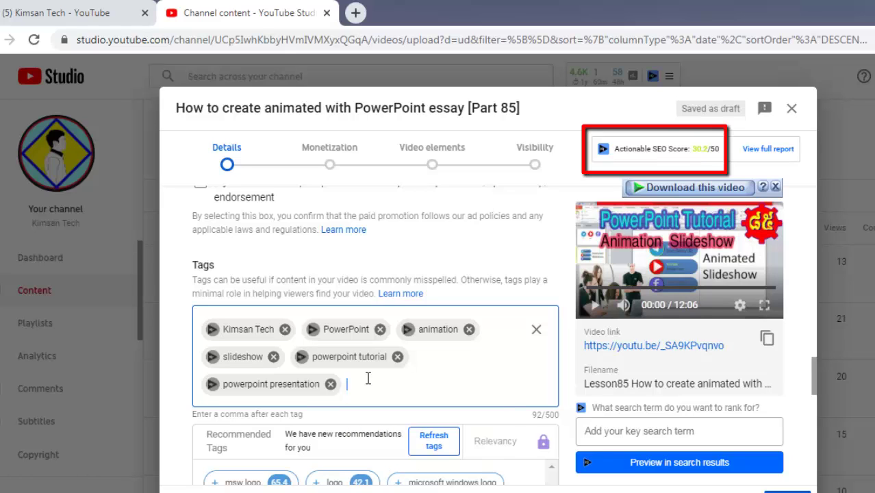
pyautogui.write('werPointt')
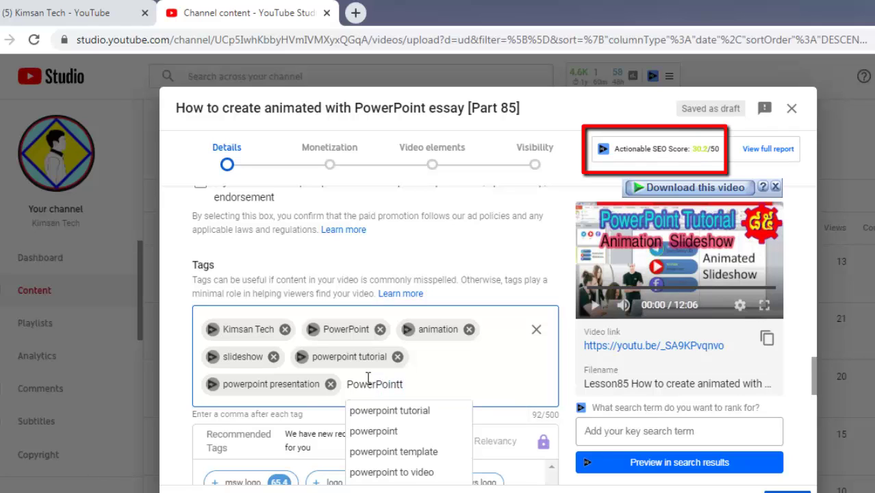
pyautogui.press('BackSpace')
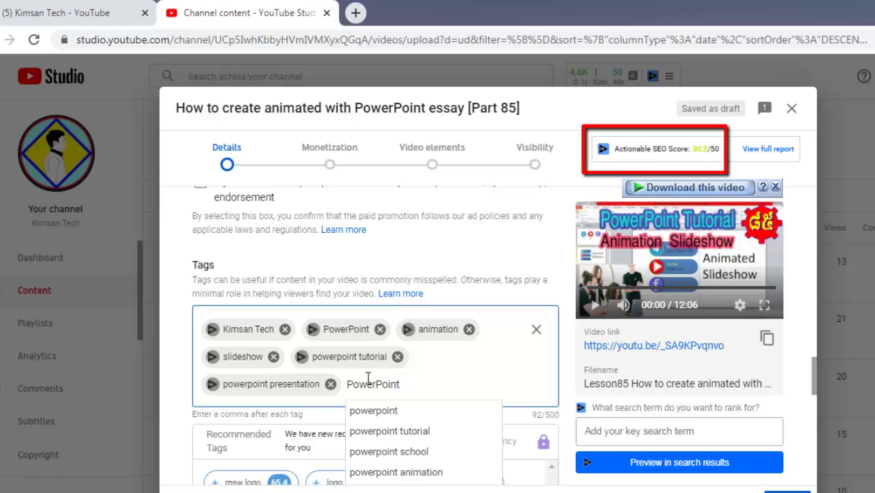
pyautogui.scroll(-1, 377, 375)
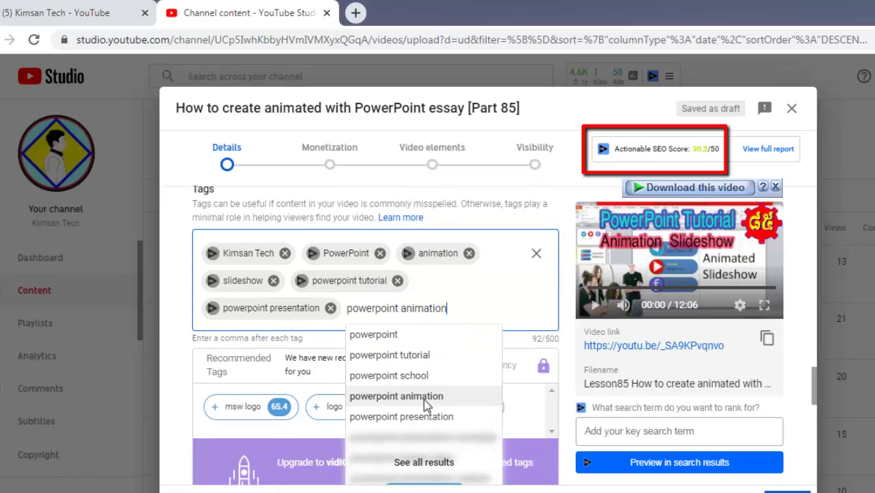
pyautogui.click(416, 376)
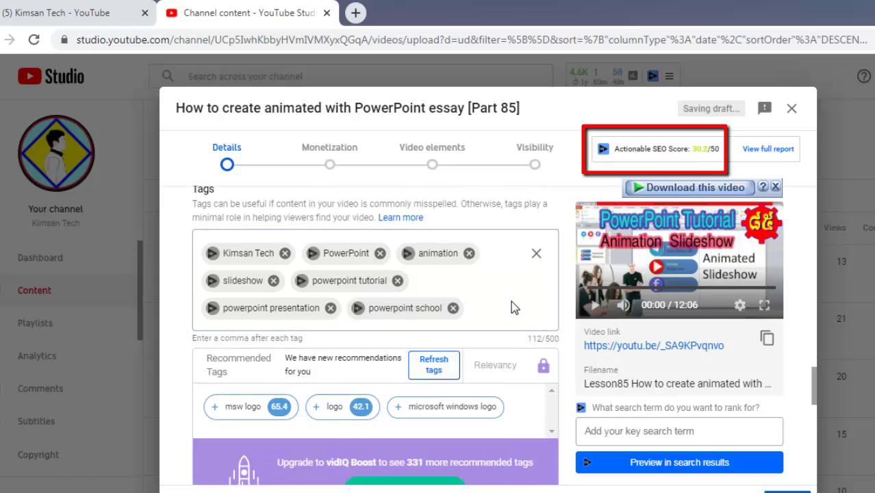
# Add the suggested tag powerpoint university to the video's tags.
pyautogui.click(477, 306)
pyautogui.write('s')
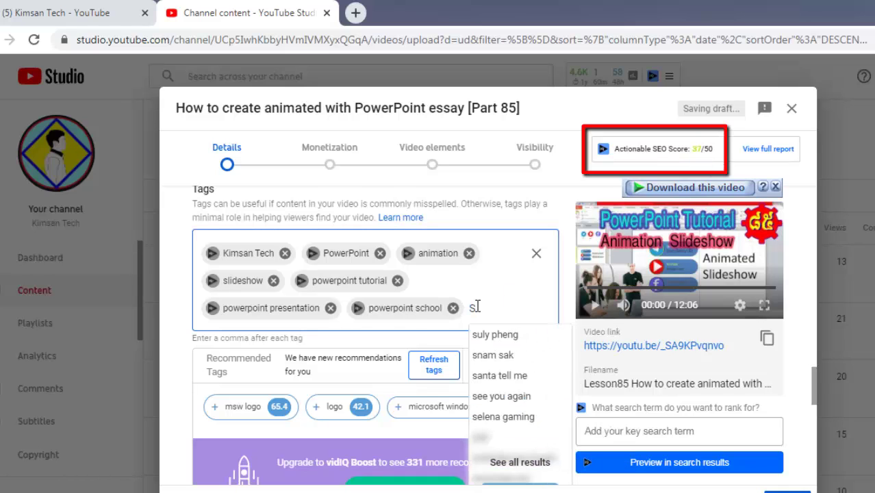
pyautogui.press('BackSpace')
pyautogui.write('Pow')
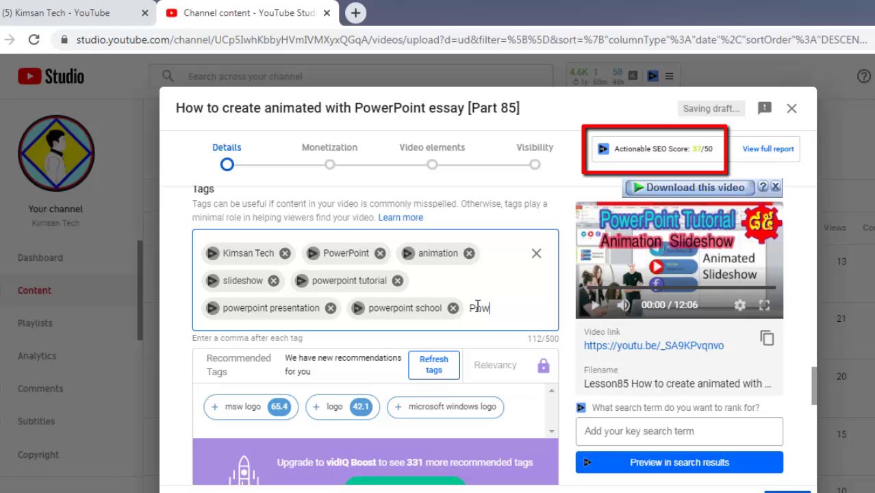
pyautogui.write('erPoi')
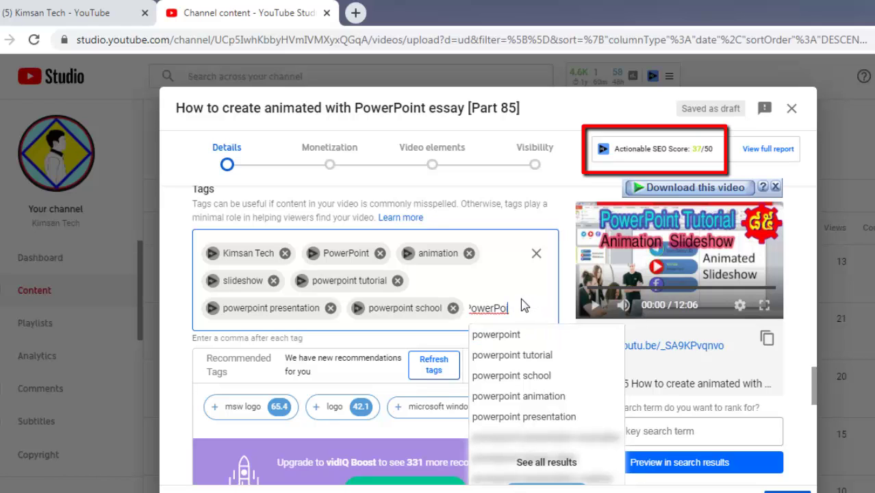
pyautogui.write('nt')
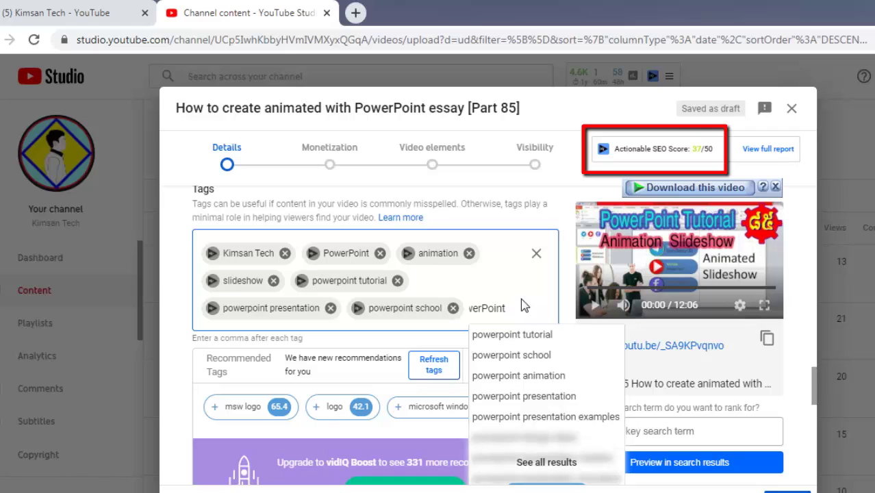
pyautogui.write(' un')
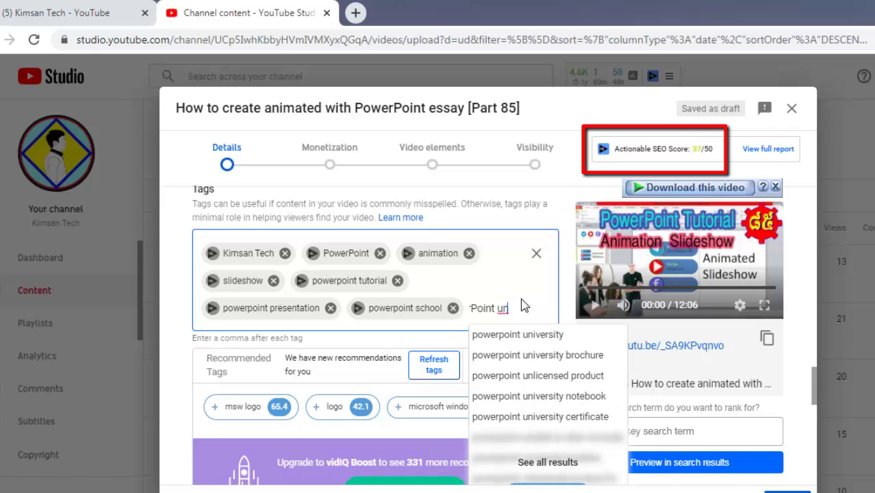
pyautogui.write('i')
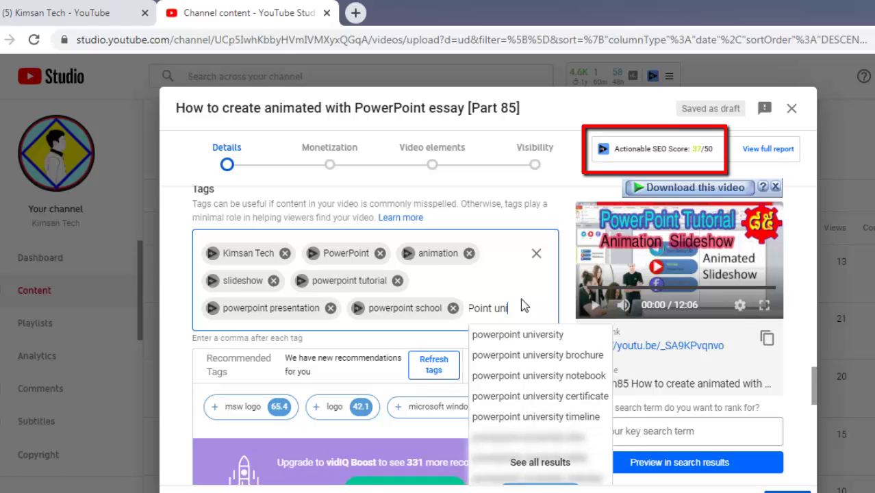
pyautogui.write('v')
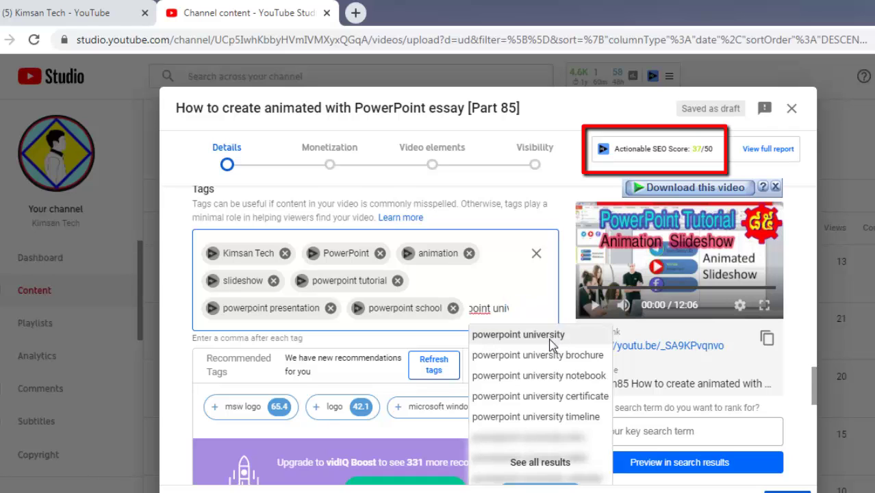
pyautogui.click(541, 335)
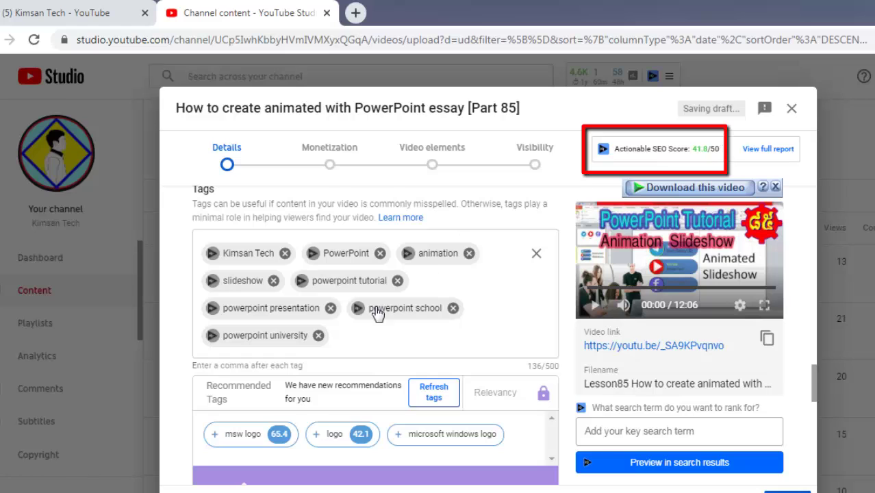
# Try powerpoint design as an additional video tag and remove it again.
pyautogui.click(349, 338)
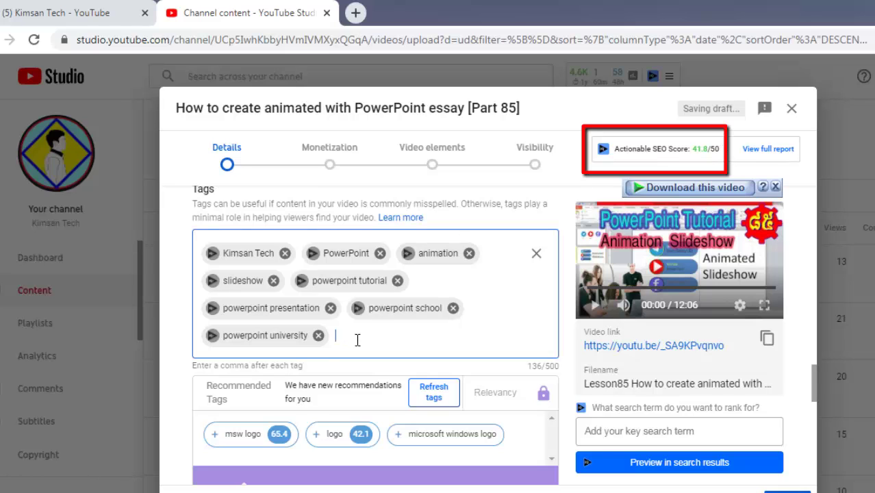
pyautogui.write('powerpoint design')
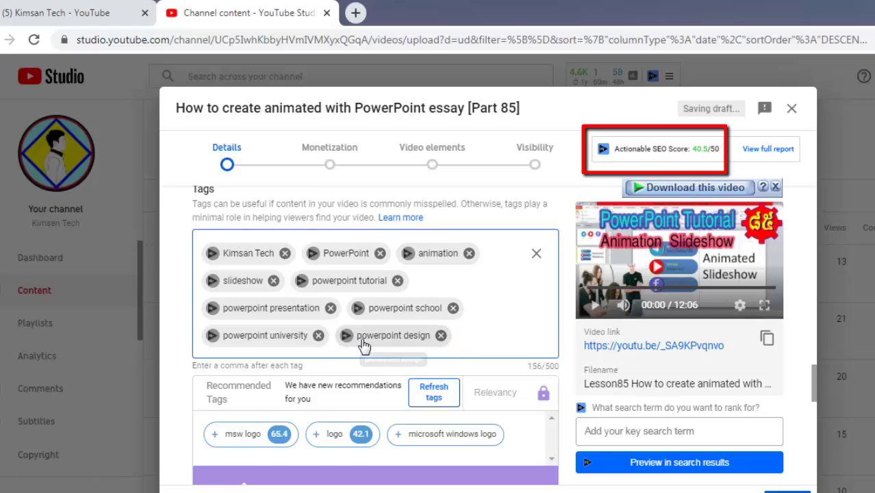
pyautogui.click(440, 336)
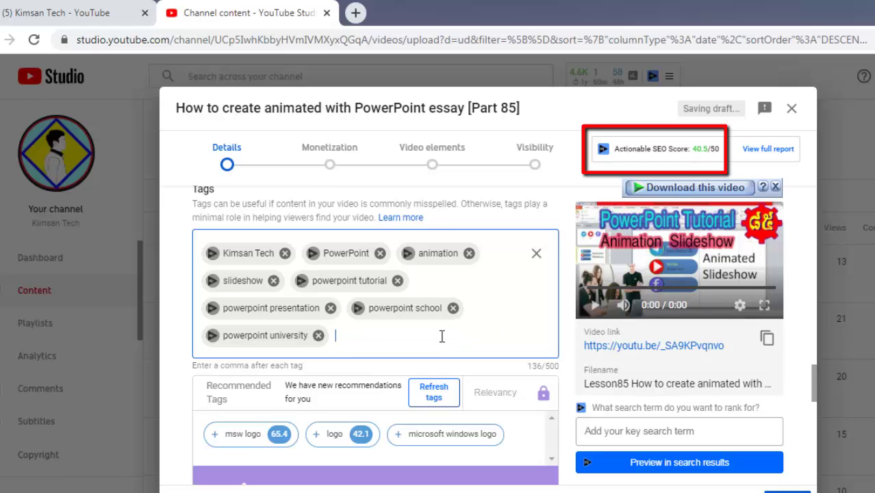
# Try thumanils as an additional video tag and remove it again.
pyautogui.write('L')
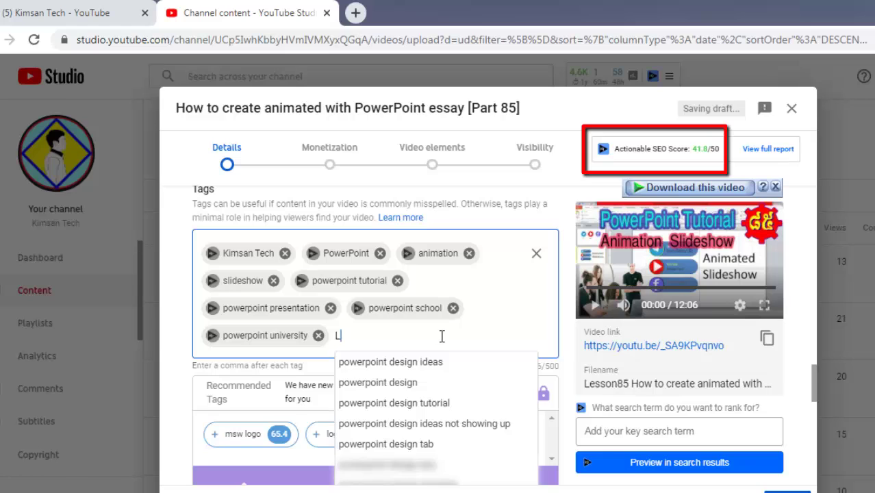
pyautogui.press('BackSpace')
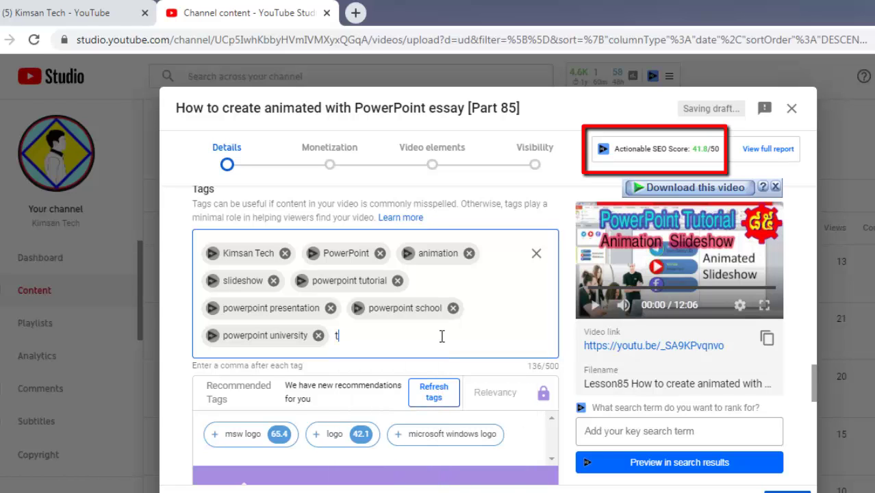
pyautogui.write('thumanils')
pyautogui.press('Return')
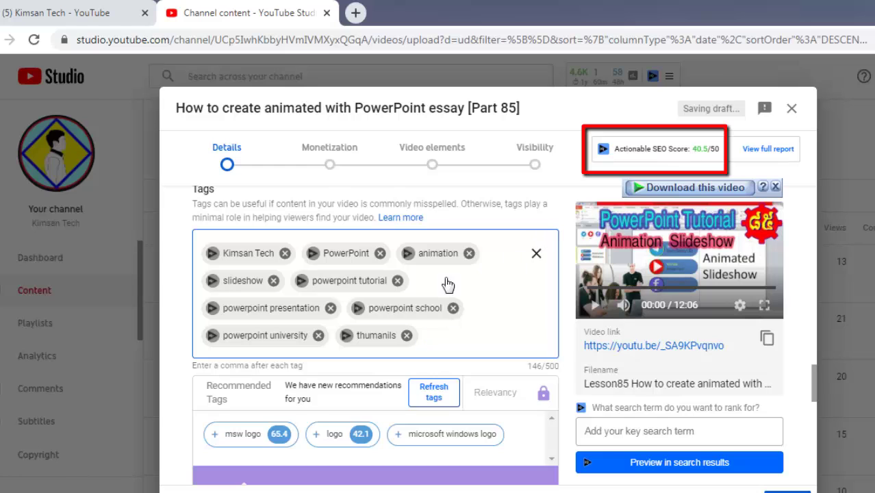
pyautogui.click(406, 335)
pyautogui.click(406, 335)
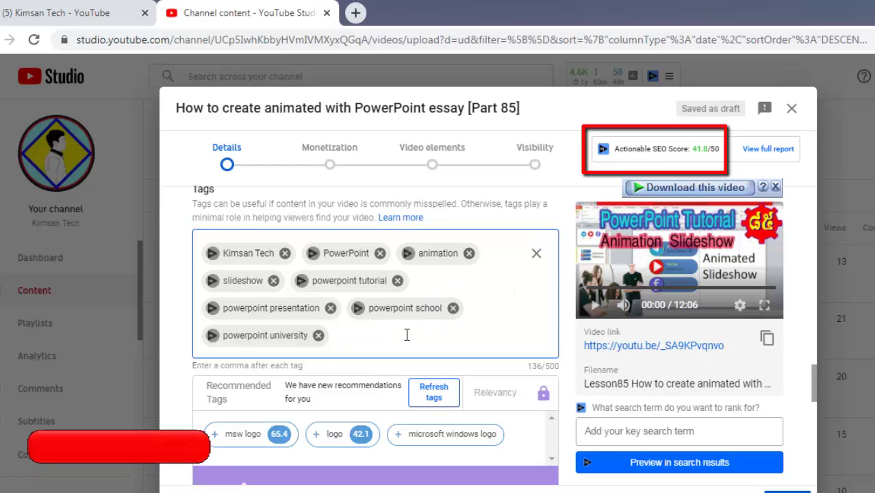
# Add powerpoint animation video and slide show to the video's tags.
pyautogui.write('ld')
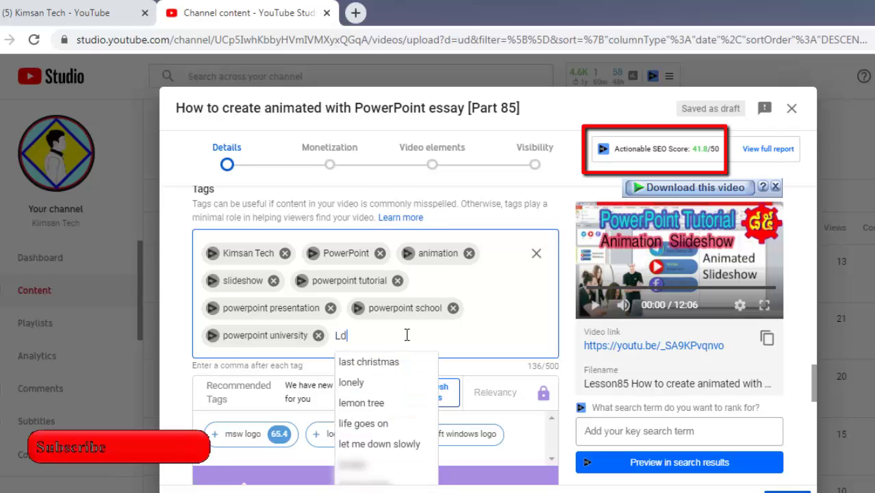
pyautogui.press('BackSpace')
pyautogui.press('BackSpace')
pyautogui.write('Pow')
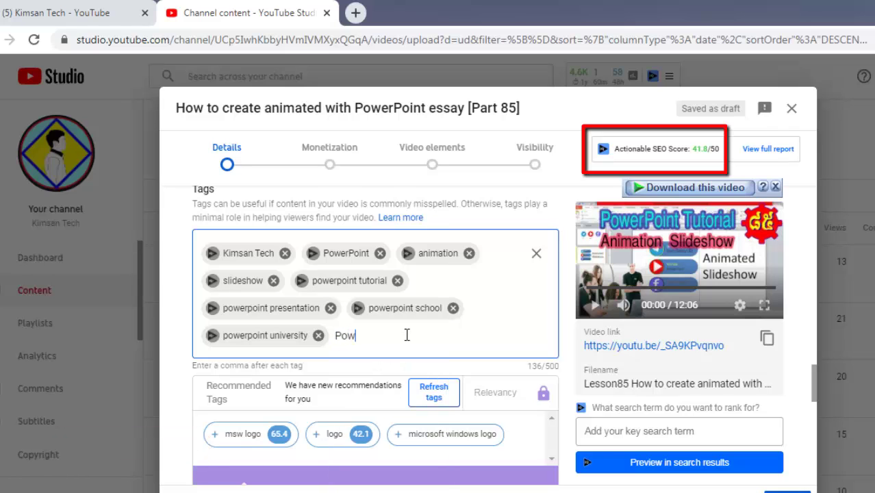
pyautogui.write('erPoint')
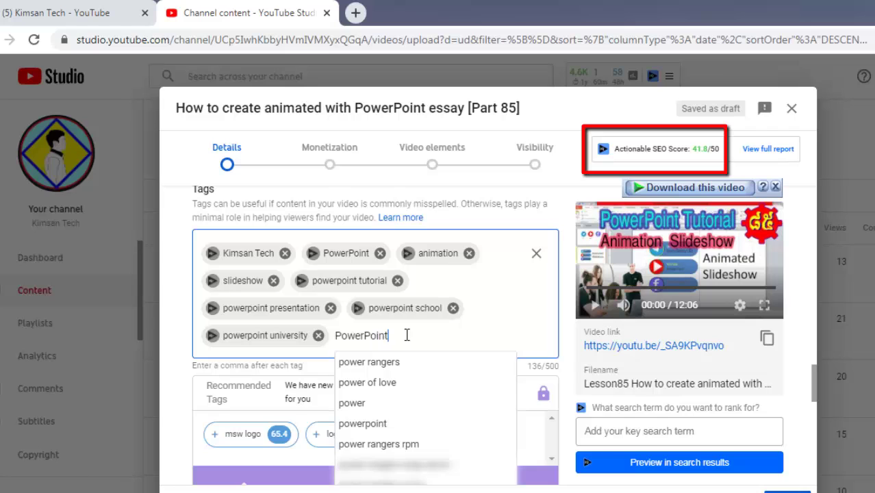
pyautogui.write(' p')
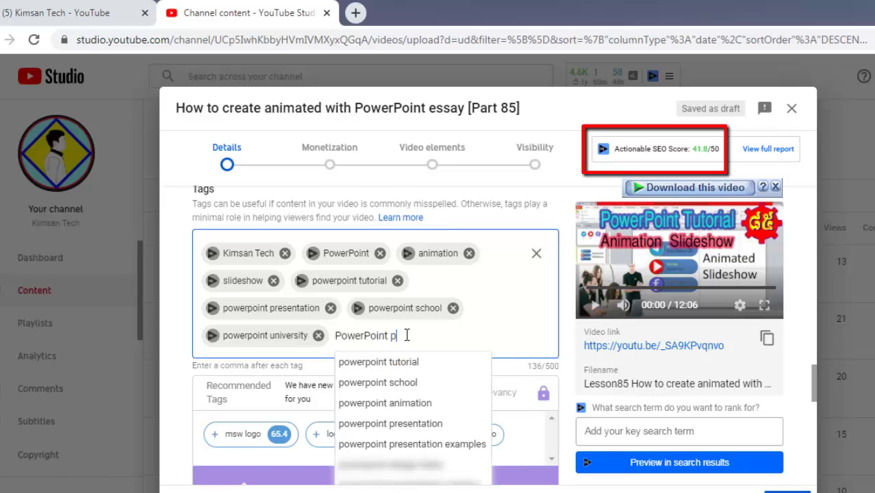
pyautogui.write('ro')
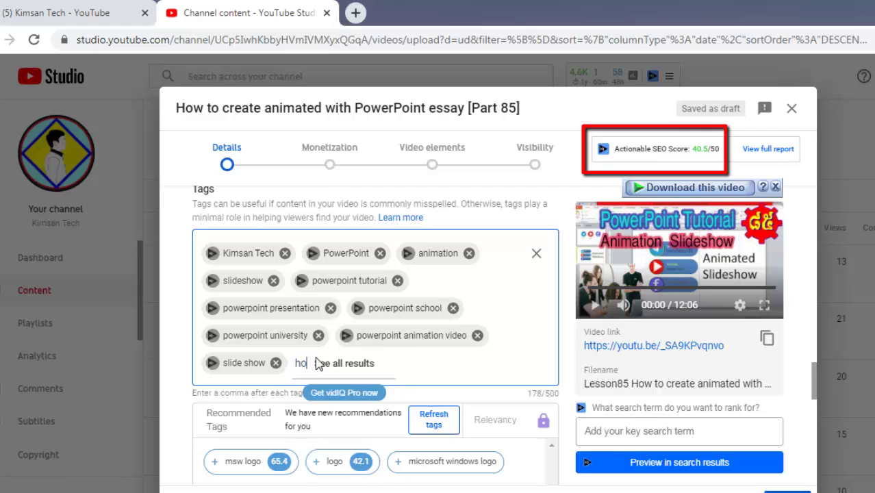
# Add how to make animation to the video's tags.
pyautogui.write('w to')
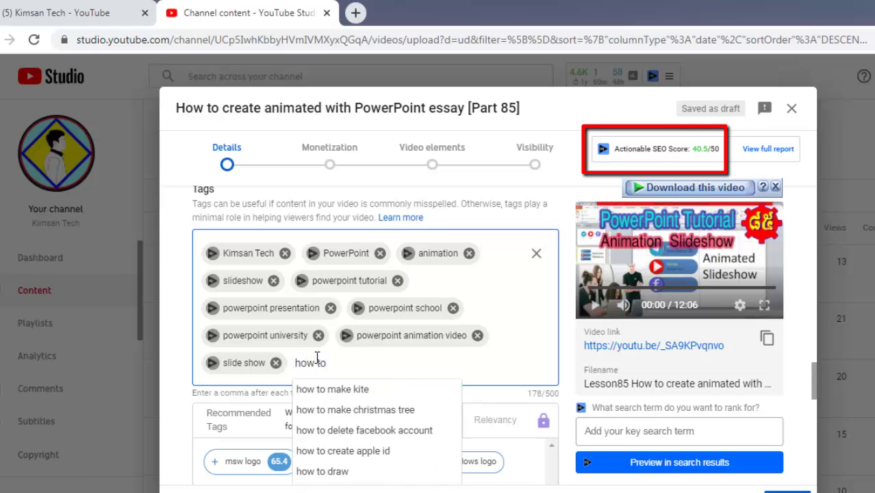
pyautogui.write(' a')
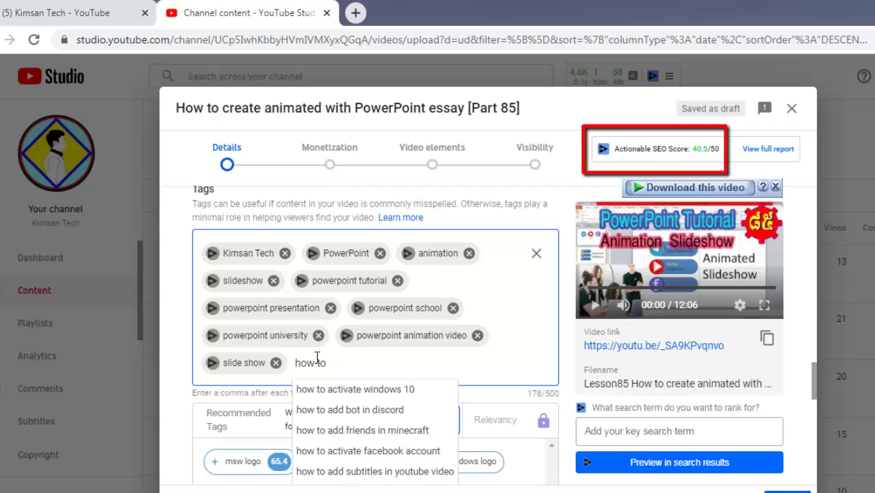
pyautogui.write('make an')
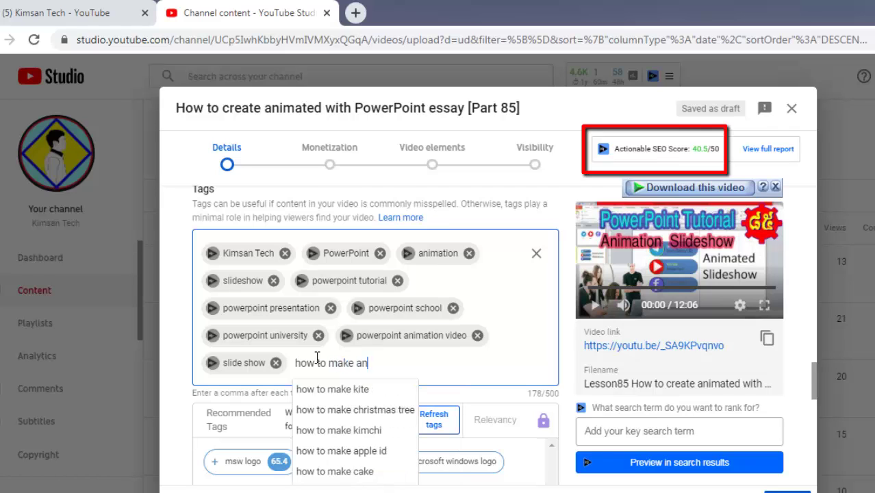
pyautogui.write('imatio')
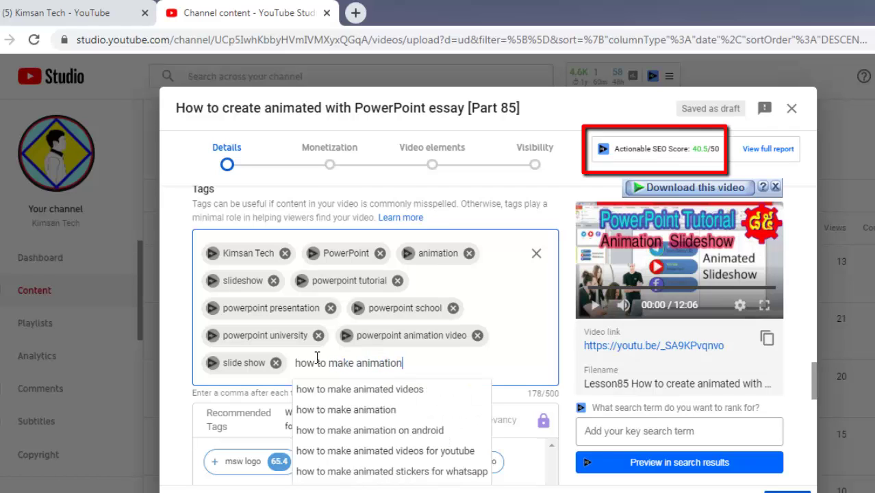
pyautogui.write('n')
pyautogui.press('Return')
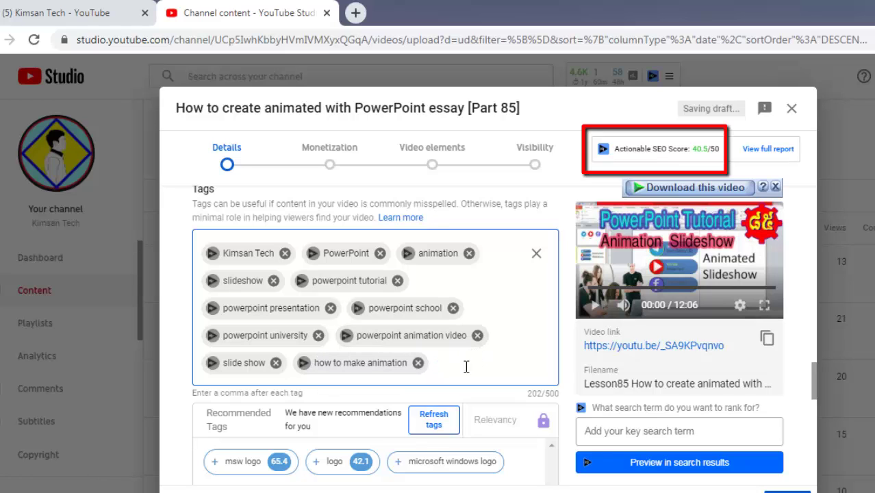
# Add power point profesional to the video's tags.
pyautogui.write('powe')
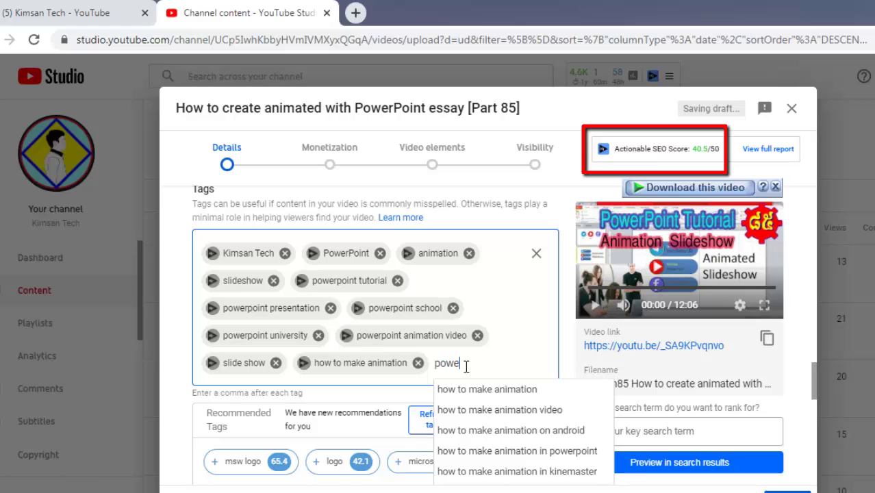
pyautogui.write('rpoint')
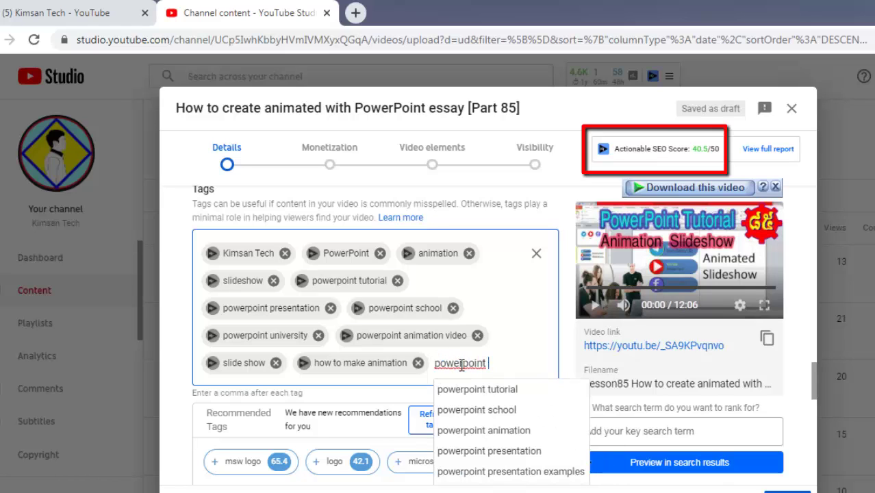
pyautogui.press('Return')
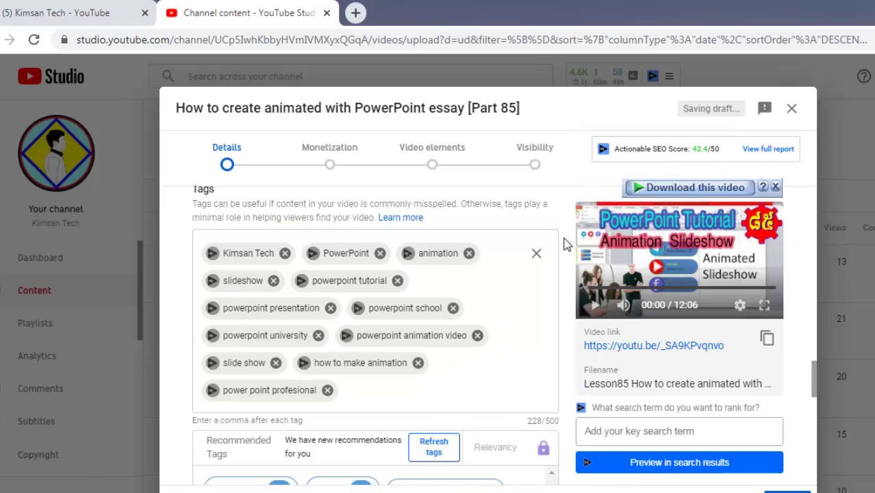
# Set the video's recording date to Dec 22, 2020.
pyautogui.scroll(-2, 452, 360)
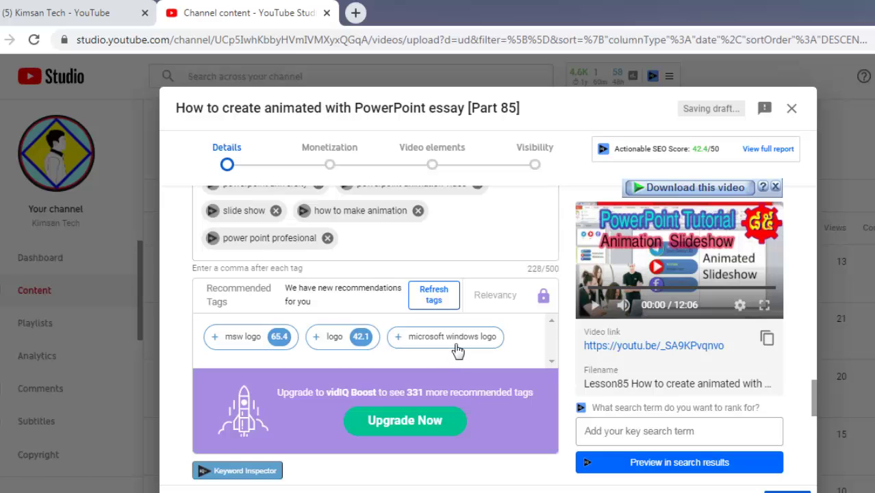
pyautogui.scroll(-2, 453, 352)
pyautogui.scroll(-1, 351, 356)
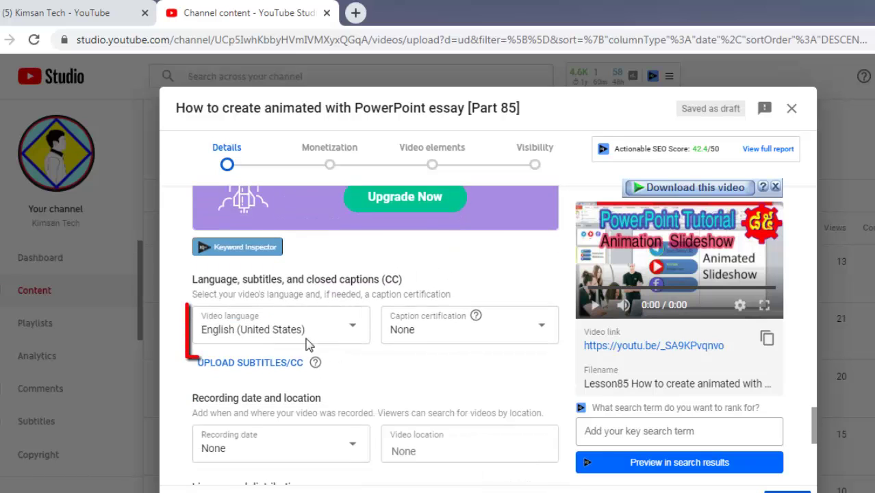
pyautogui.scroll(-1, 318, 334)
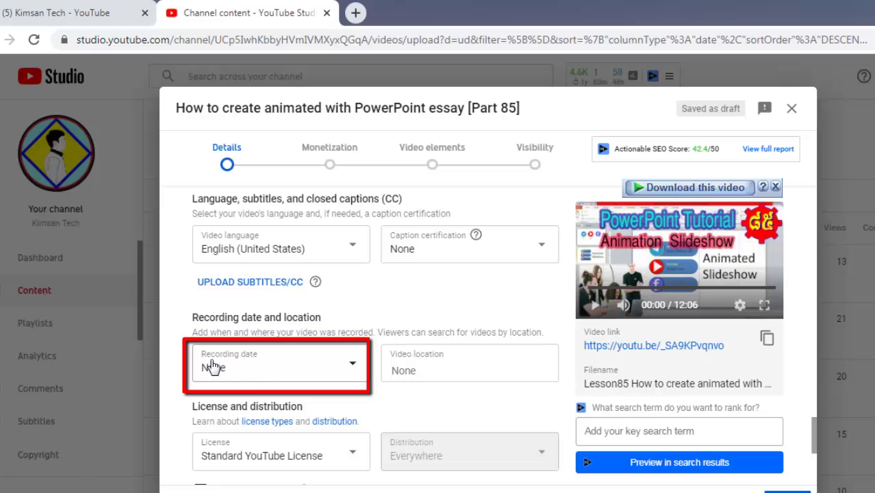
pyautogui.click(354, 369)
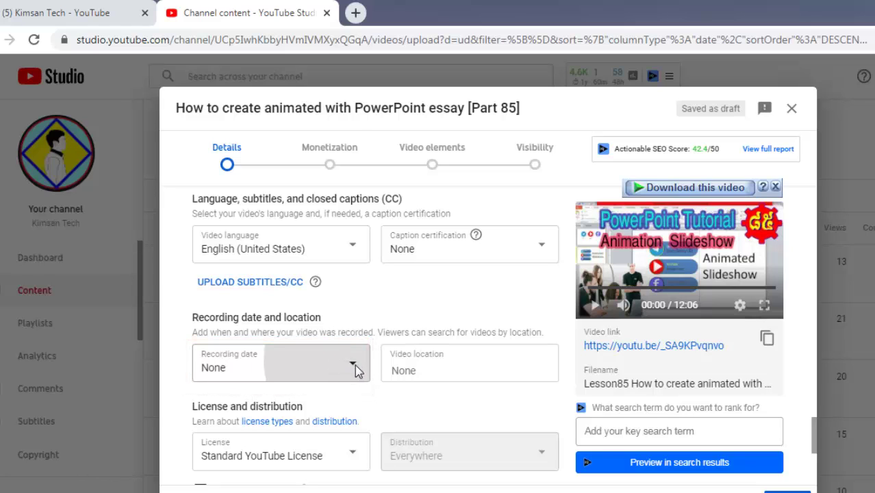
pyautogui.click(260, 311)
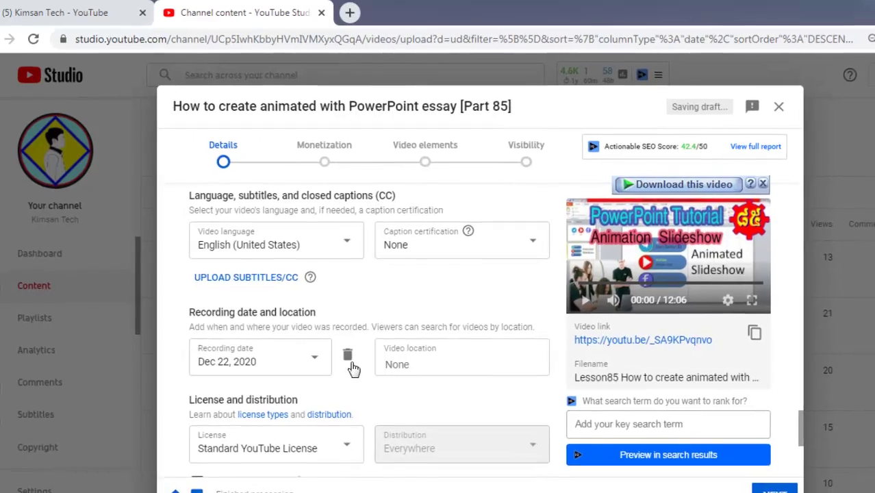
# Check the remaining license, category and comment settings and continue to the Monetization stage.
pyautogui.scroll(-5, 342, 383)
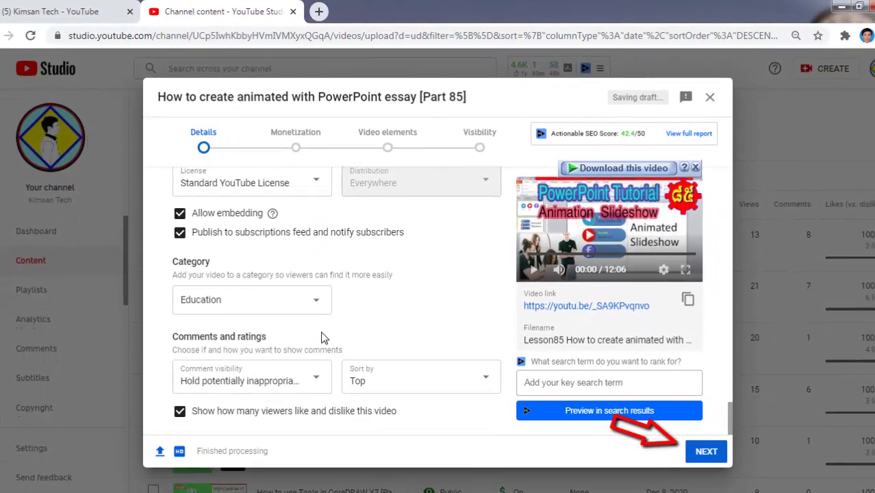
pyautogui.scroll(1, 521, 393)
pyautogui.scroll(3, 520, 393)
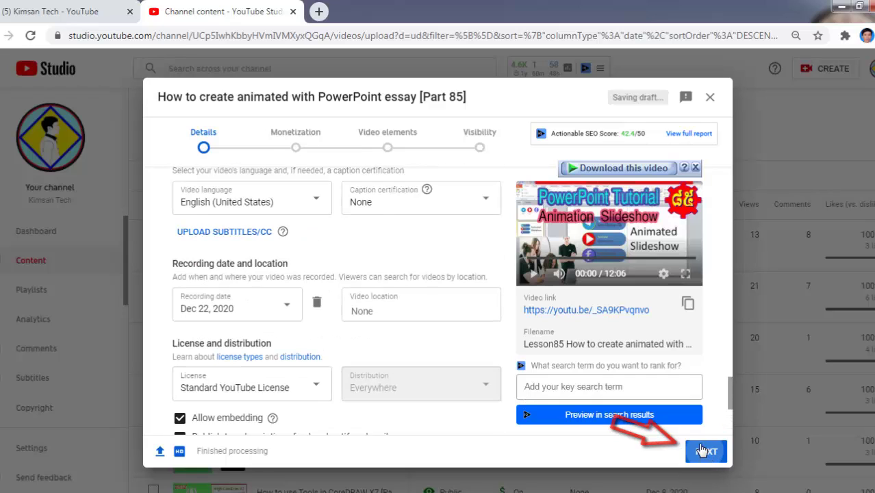
pyautogui.click(701, 451)
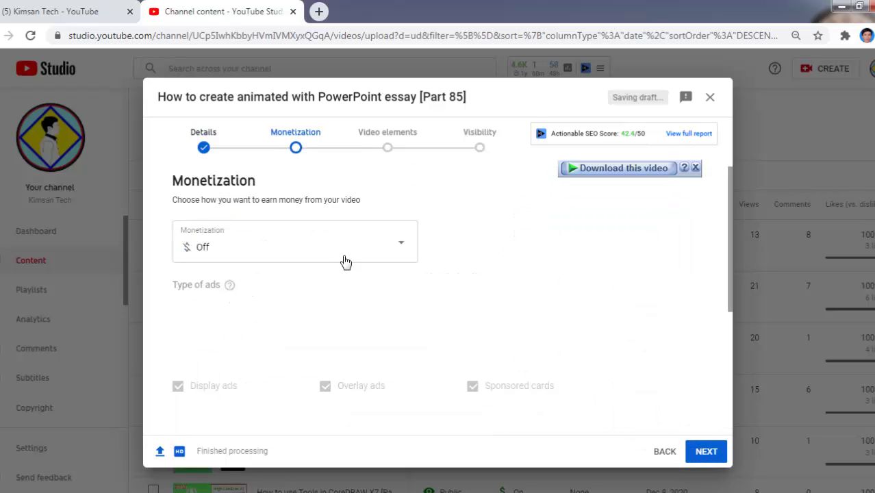
pyautogui.click(297, 162)
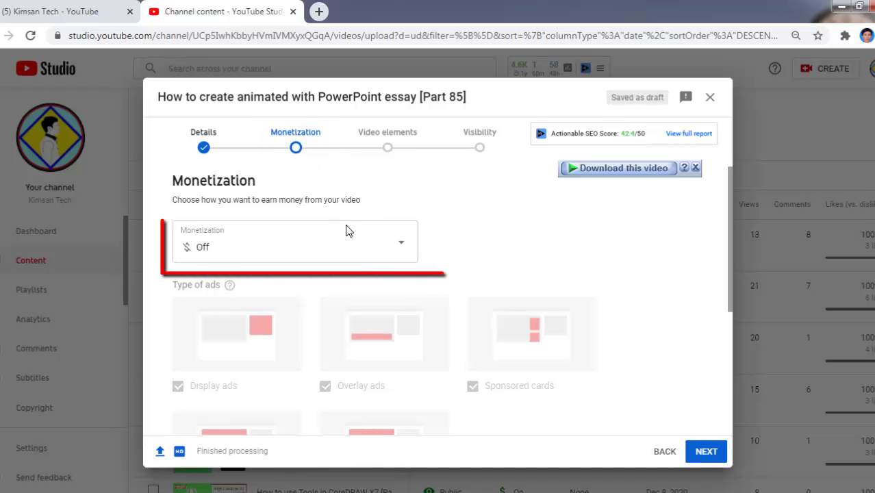
# Turn monetization on for the video.
pyautogui.scroll(-2, 397, 243)
pyautogui.scroll(1, 407, 191)
pyautogui.scroll(1, 404, 232)
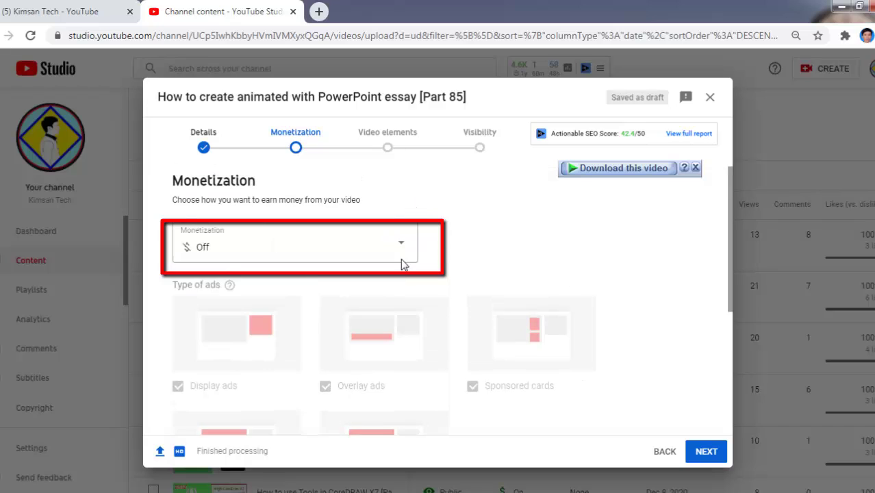
pyautogui.click(401, 249)
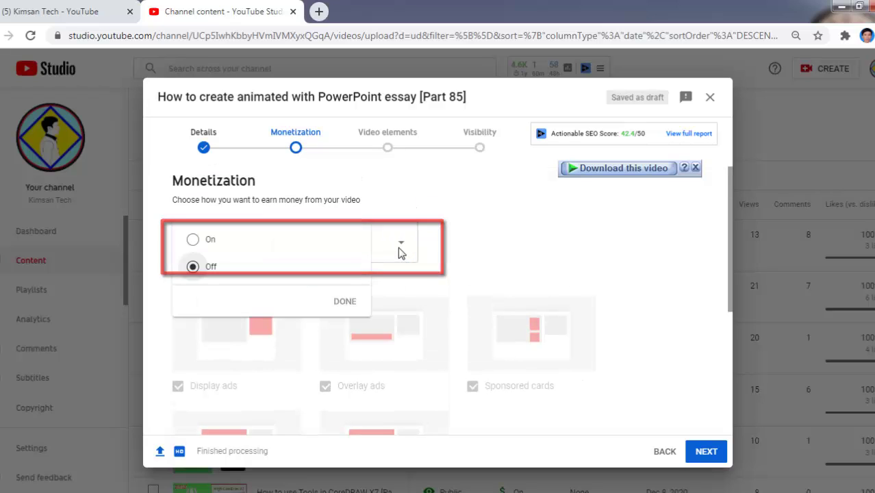
pyautogui.click(215, 239)
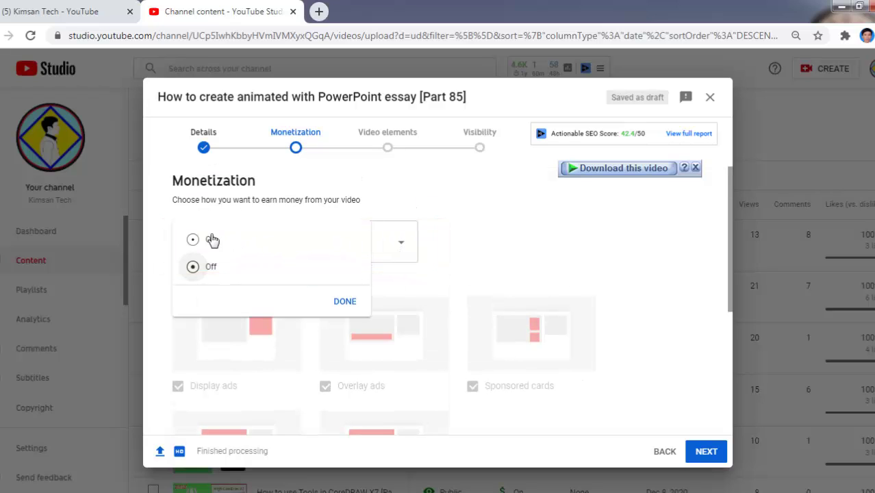
pyautogui.click(349, 302)
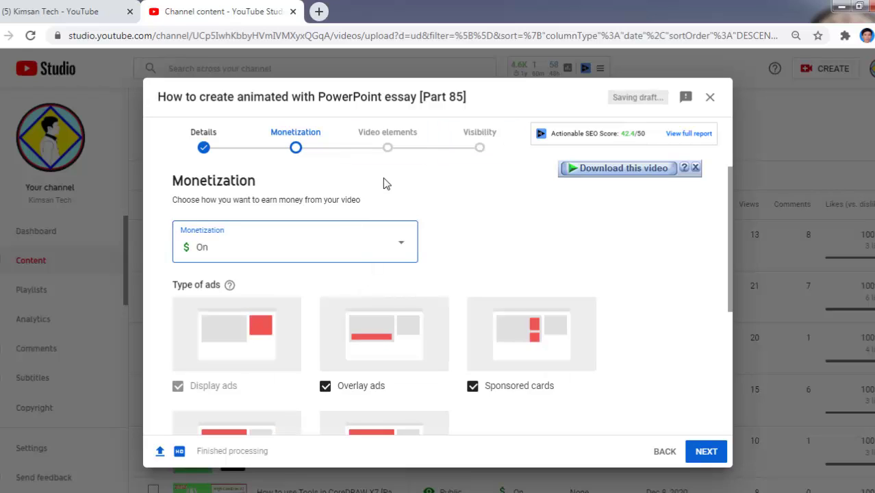
# Add and save an end screen using the one-video, one-subscribe template with both elements in the upper part of the frame.
pyautogui.click(388, 151)
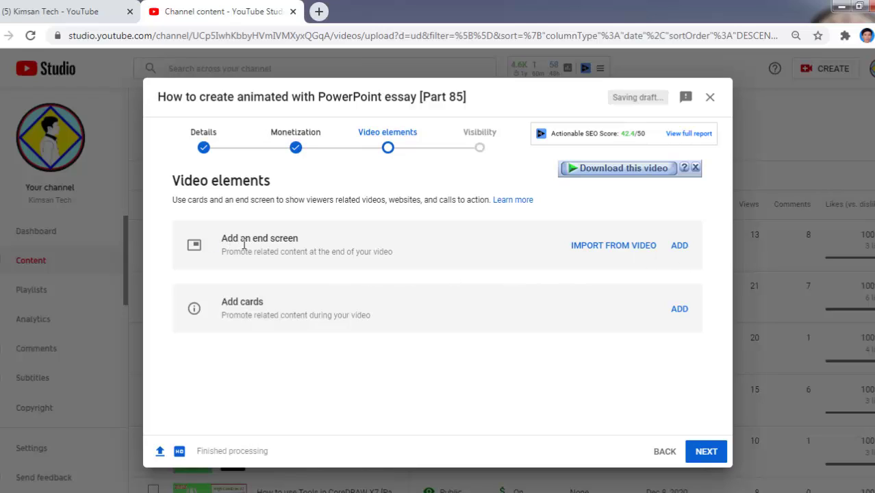
pyautogui.click(679, 249)
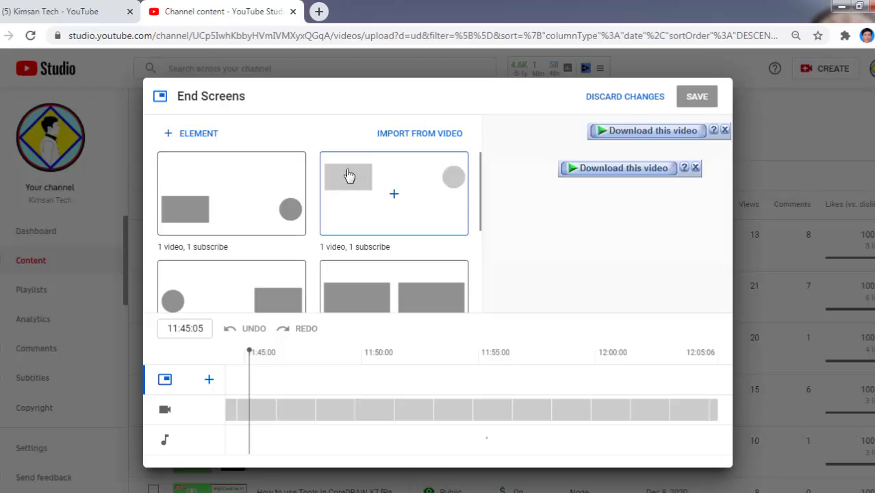
pyautogui.click(724, 130)
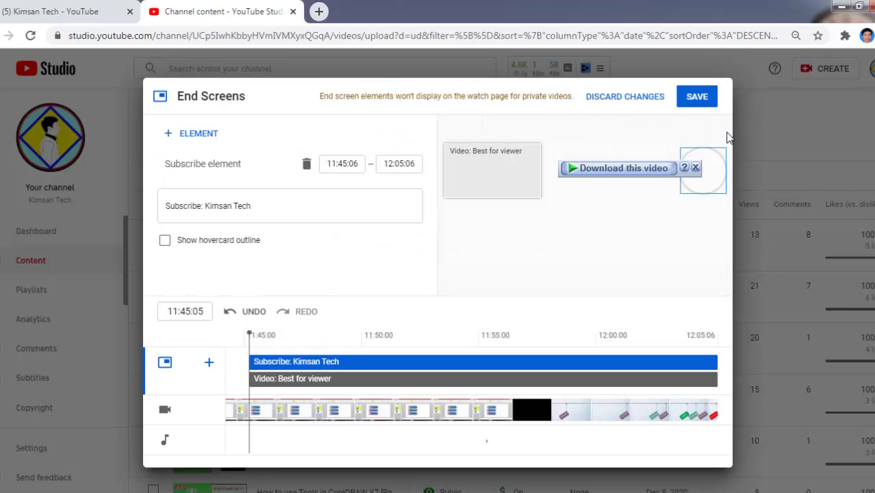
pyautogui.click(696, 98)
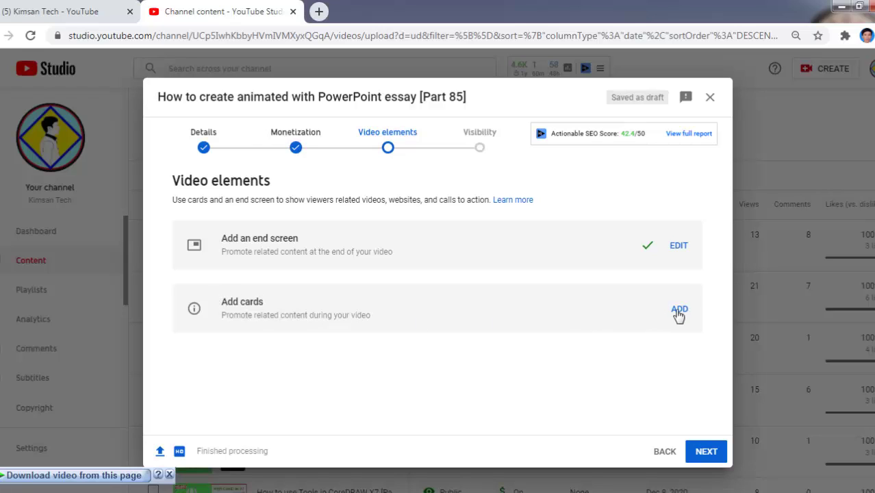
# Start adding cards and place a playlist card for the Microsoft PowerPoint 2010 playlist at 01:46:11.
pyautogui.click(676, 313)
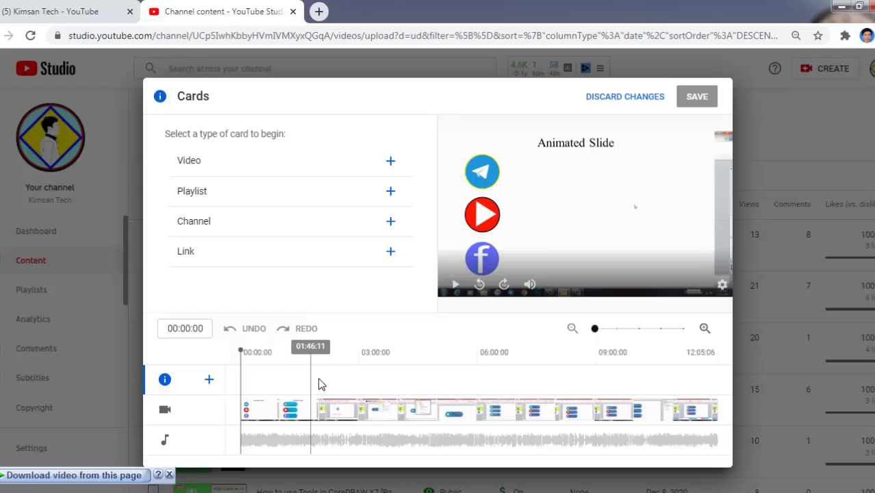
pyautogui.click(307, 341)
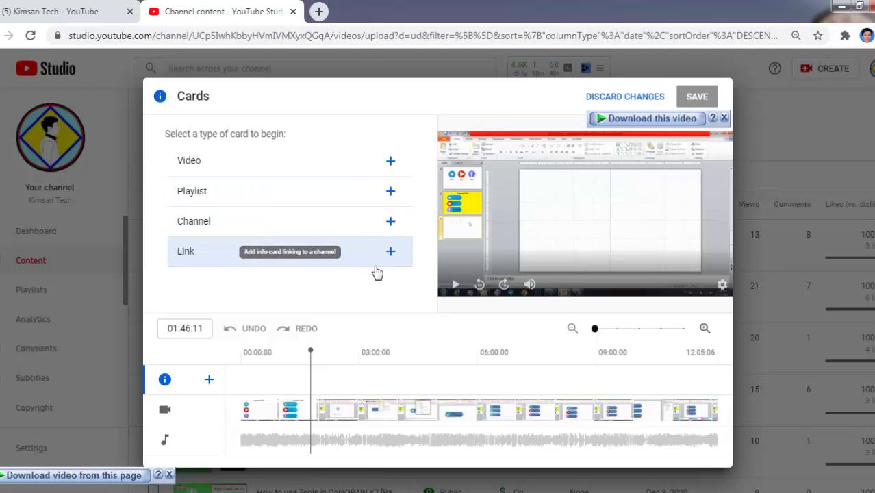
pyautogui.click(389, 195)
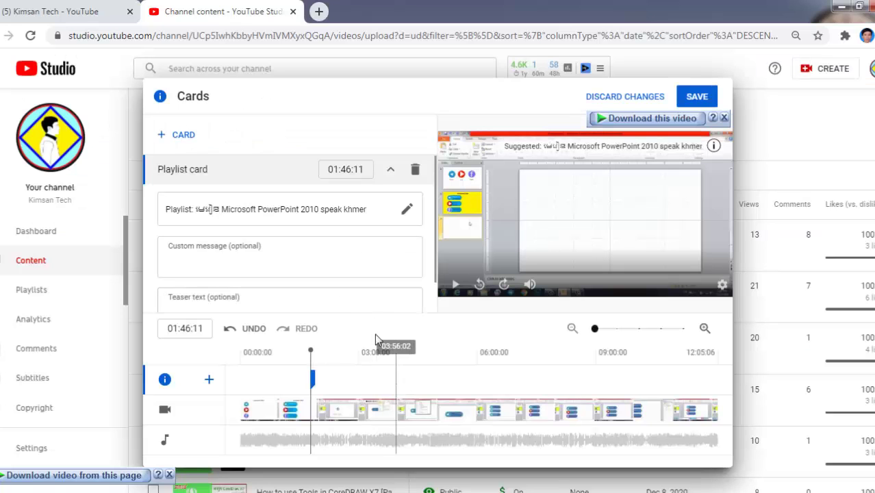
# Add a playlist card at 03:56:02 linking to the Lesson Adobe Photoshop CC Speak Khmer playlist.
pyautogui.click(375, 342)
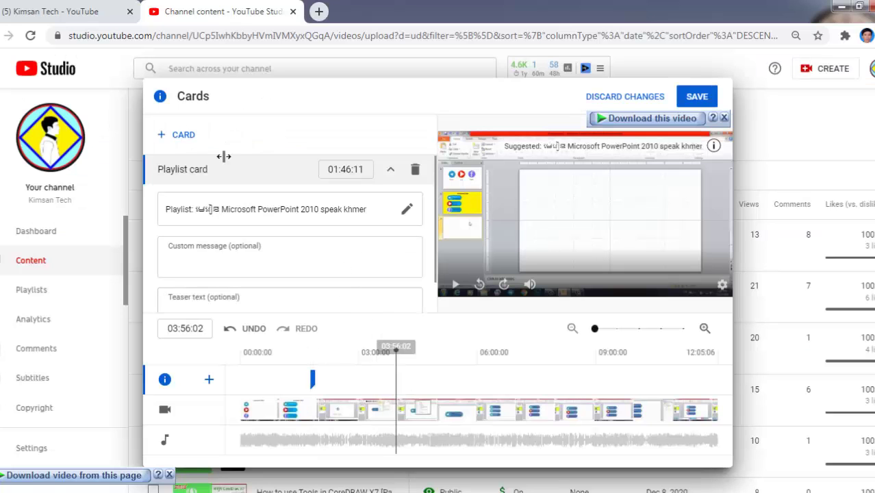
pyautogui.click(190, 137)
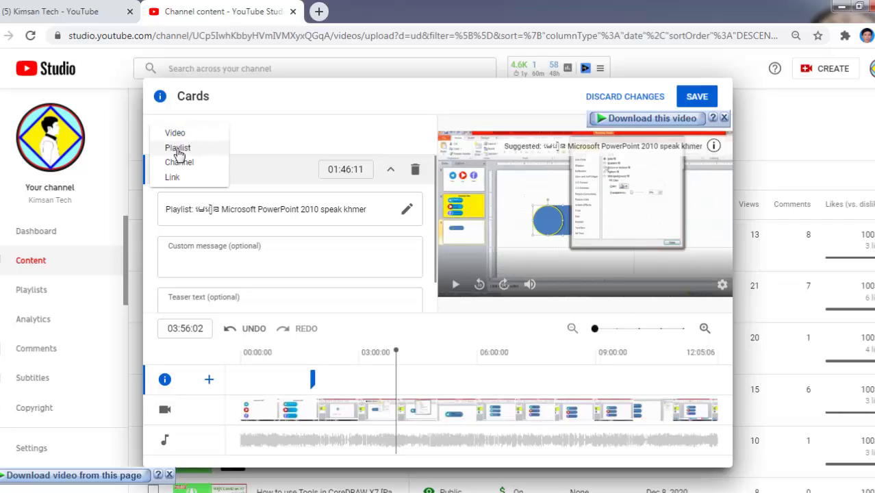
pyautogui.click(178, 151)
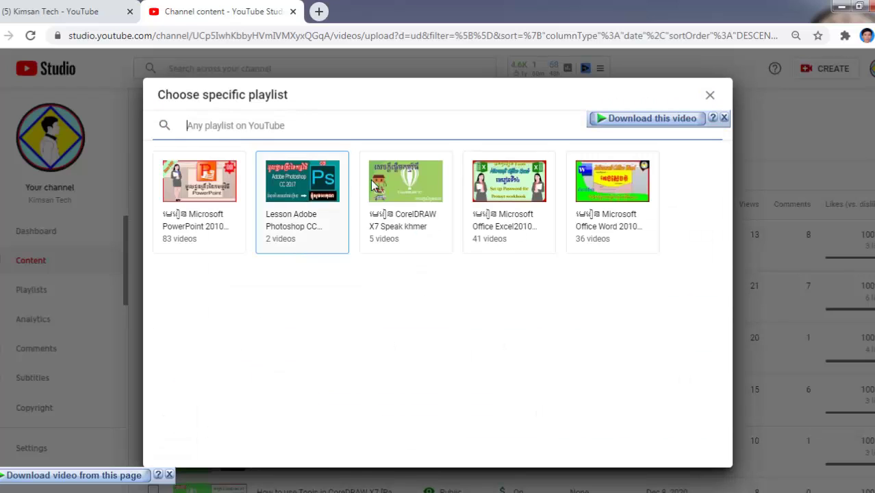
pyautogui.click(309, 192)
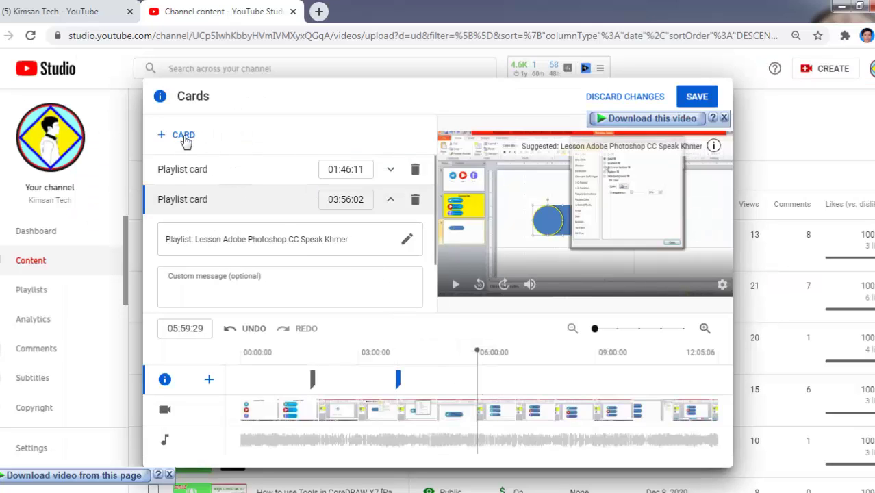
# Add playlist cards for CorelDRAW X7 Speak khmer at 05:59:29 and Microsoft Office Excel2010 Speak khmer at 07:44:23.
pyautogui.click(205, 142)
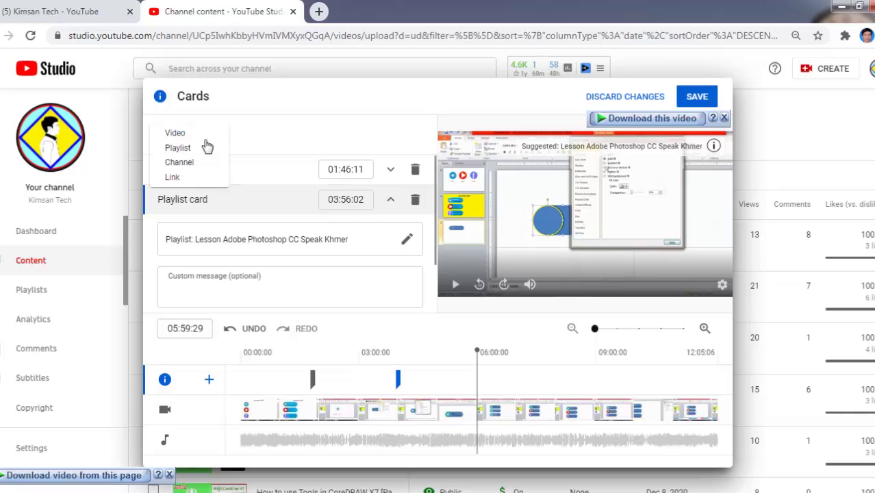
pyautogui.click(179, 148)
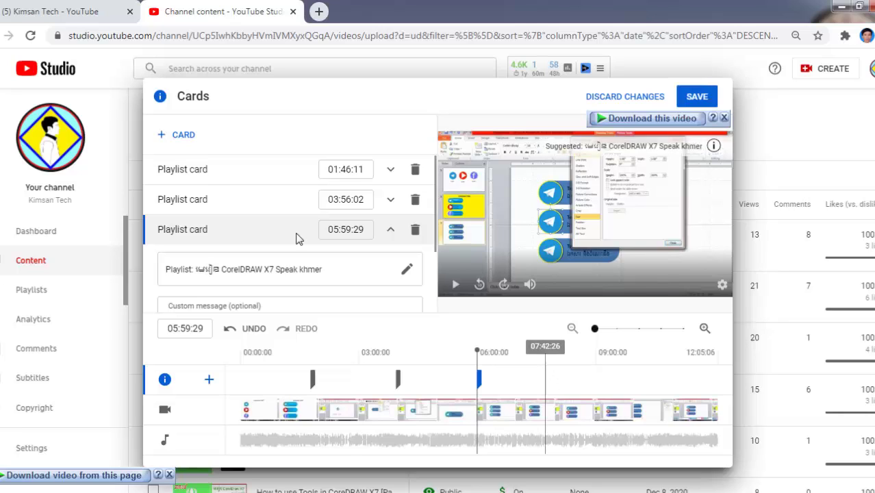
pyautogui.click(185, 135)
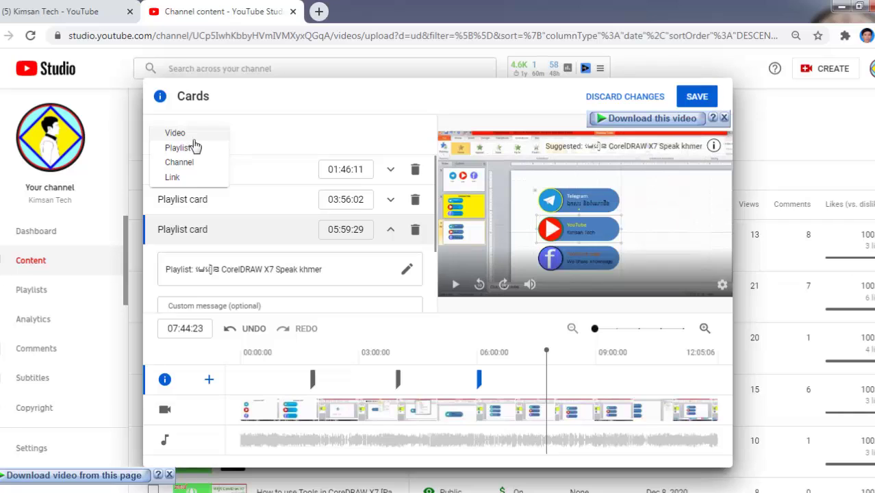
pyautogui.click(195, 149)
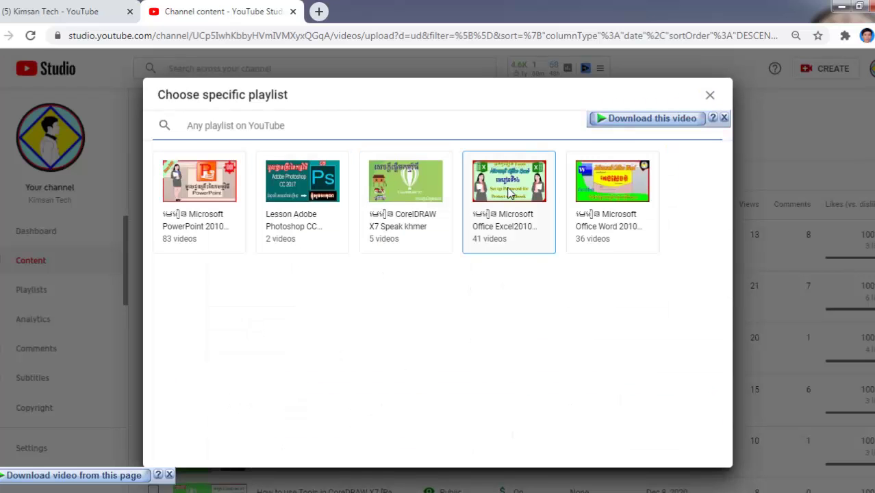
pyautogui.click(508, 193)
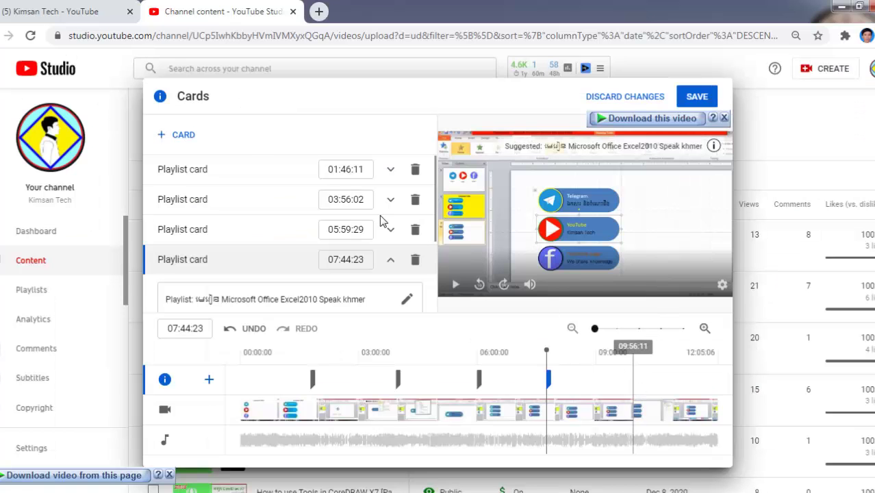
# Add a playlist card for Microsoft Office Word 2010 Speak Khmer at 09:56:11 and save the cards.
pyautogui.click(184, 136)
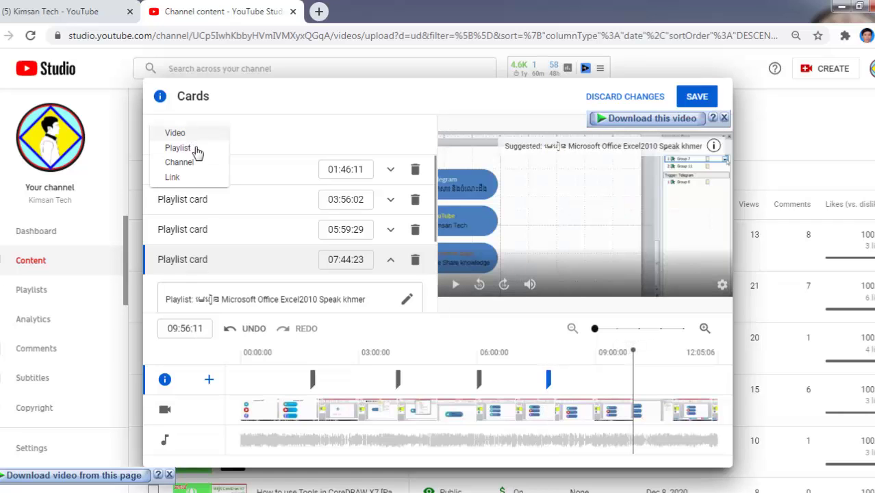
pyautogui.click(178, 147)
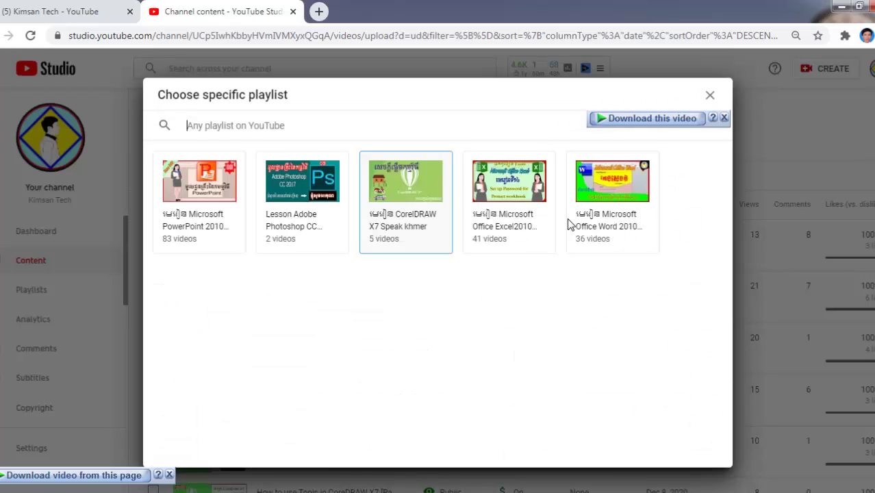
pyautogui.click(616, 186)
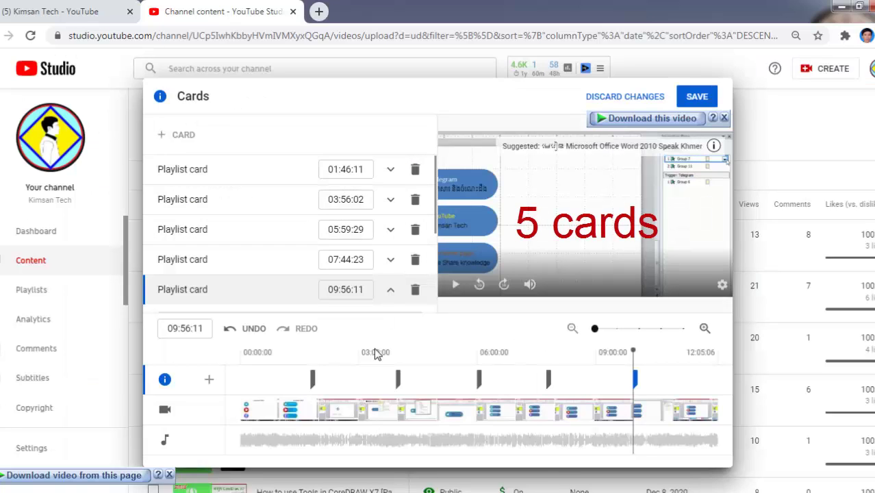
pyautogui.click(686, 101)
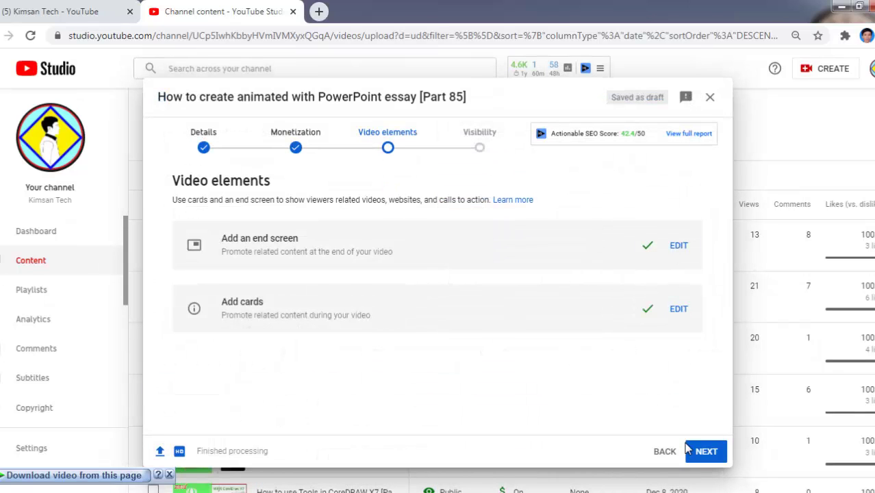
# Continue to the Visibility stage, set the video to Public and publish it.
pyautogui.click(479, 147)
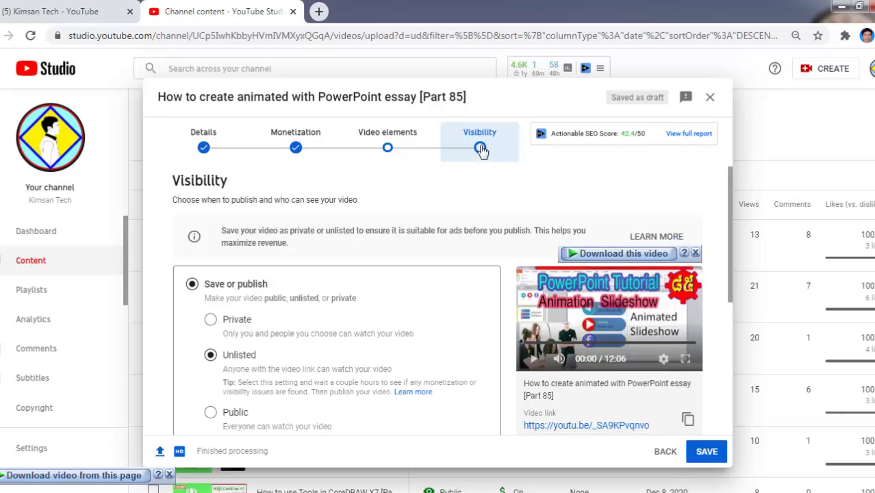
pyautogui.scroll(-2, 249, 289)
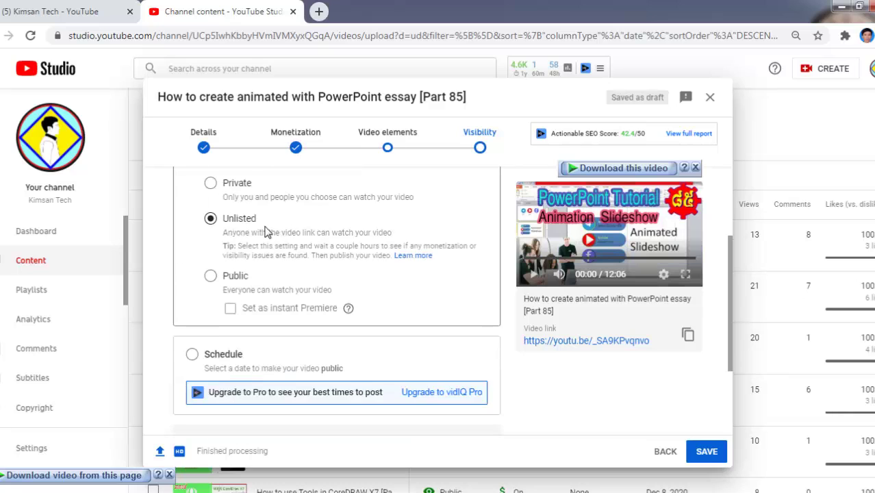
pyautogui.scroll(2, 273, 288)
pyautogui.scroll(-2, 250, 274)
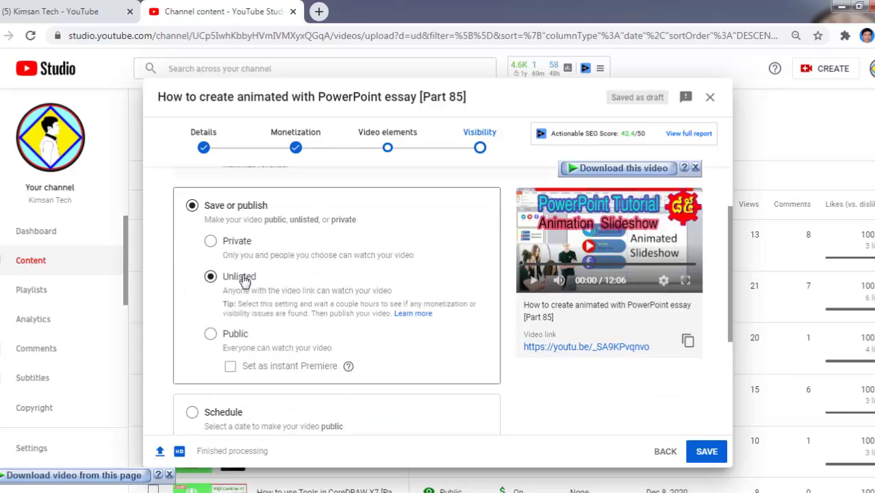
pyautogui.click(210, 276)
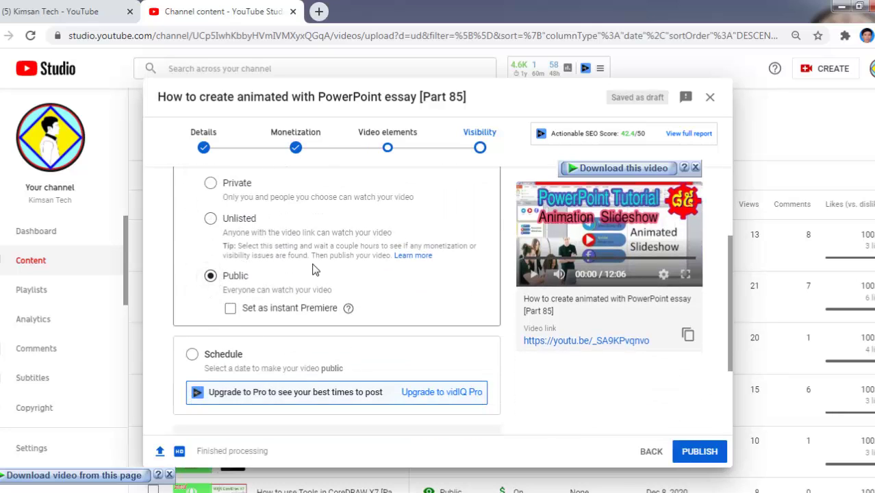
pyautogui.scroll(-2, 445, 308)
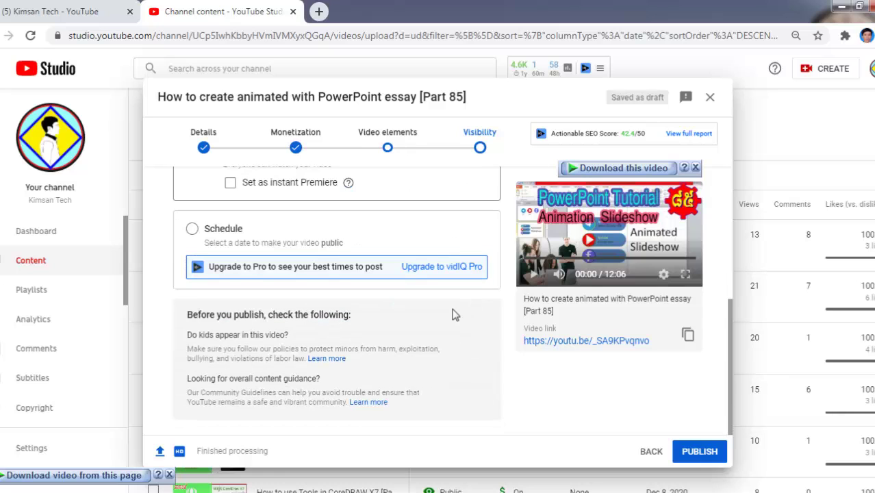
pyautogui.click(693, 455)
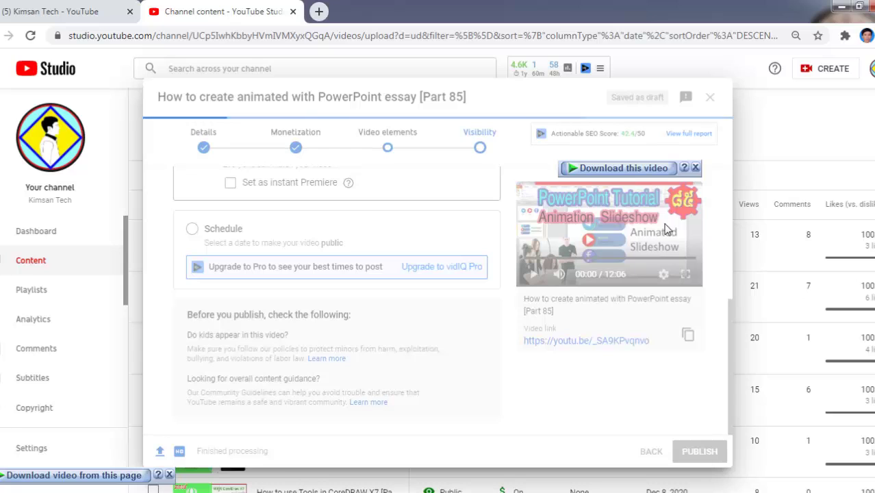